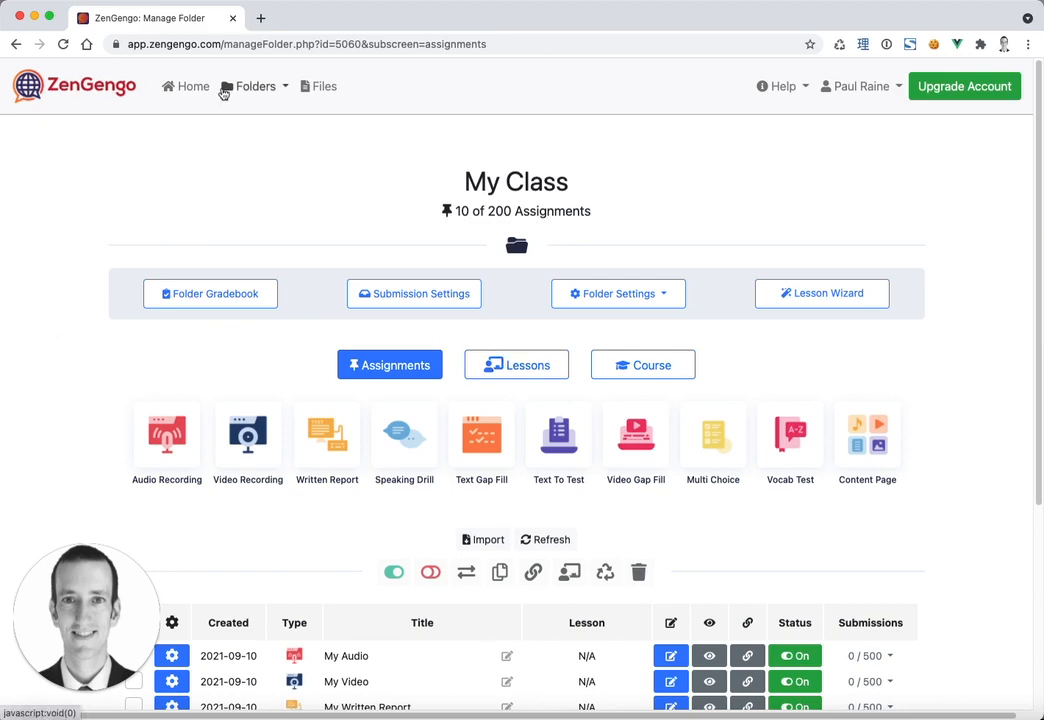
Open the My Class folder and look over its assignment types and list of existing assignments.
{"action": "left_click", "coordinate": [210, 80]}
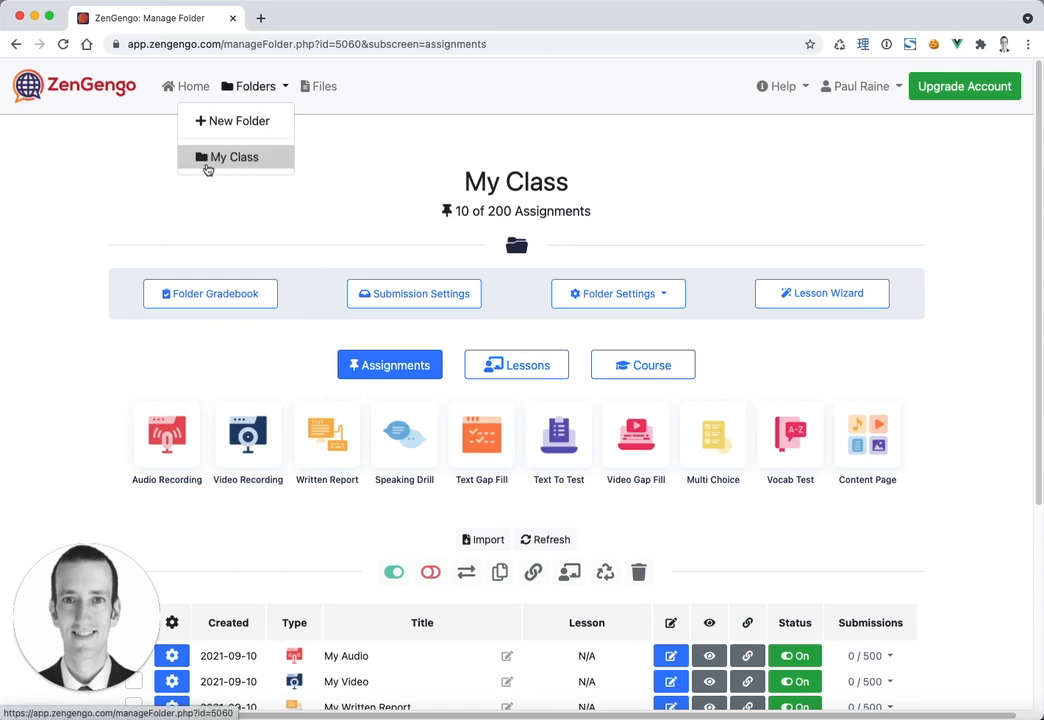
{"action": "left_click", "coordinate": [255, 162]}
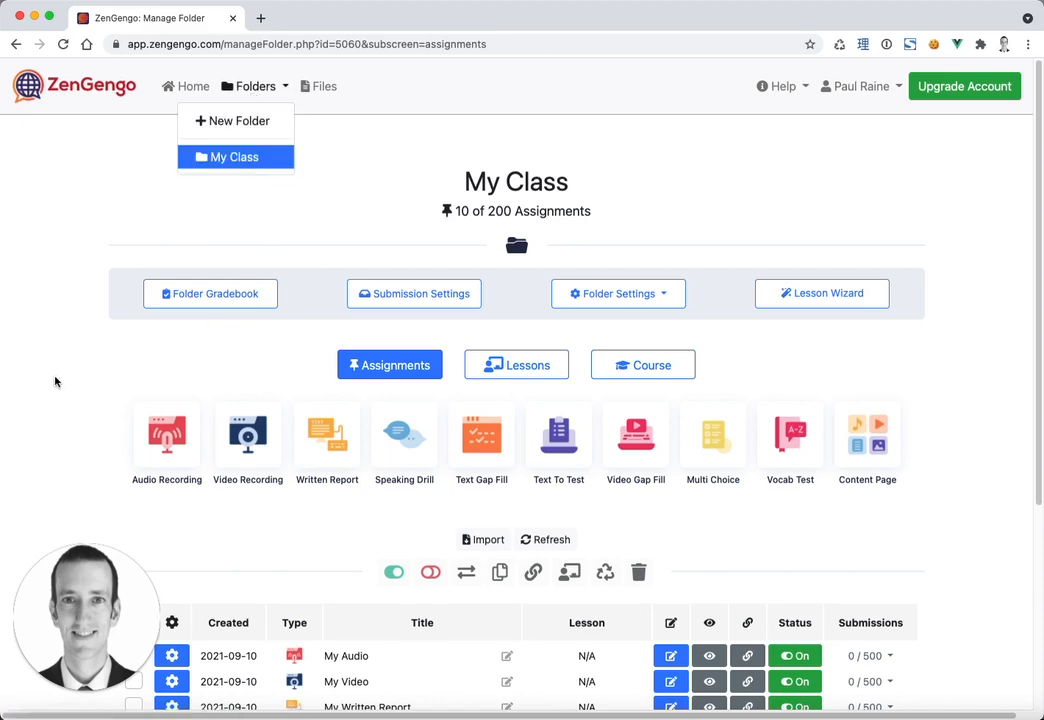
{"action": "scroll", "coordinate": [48, 365], "scroll_direction": "down", "scroll_amount": 2}
{"action": "left_click", "coordinate": [38, 344]}
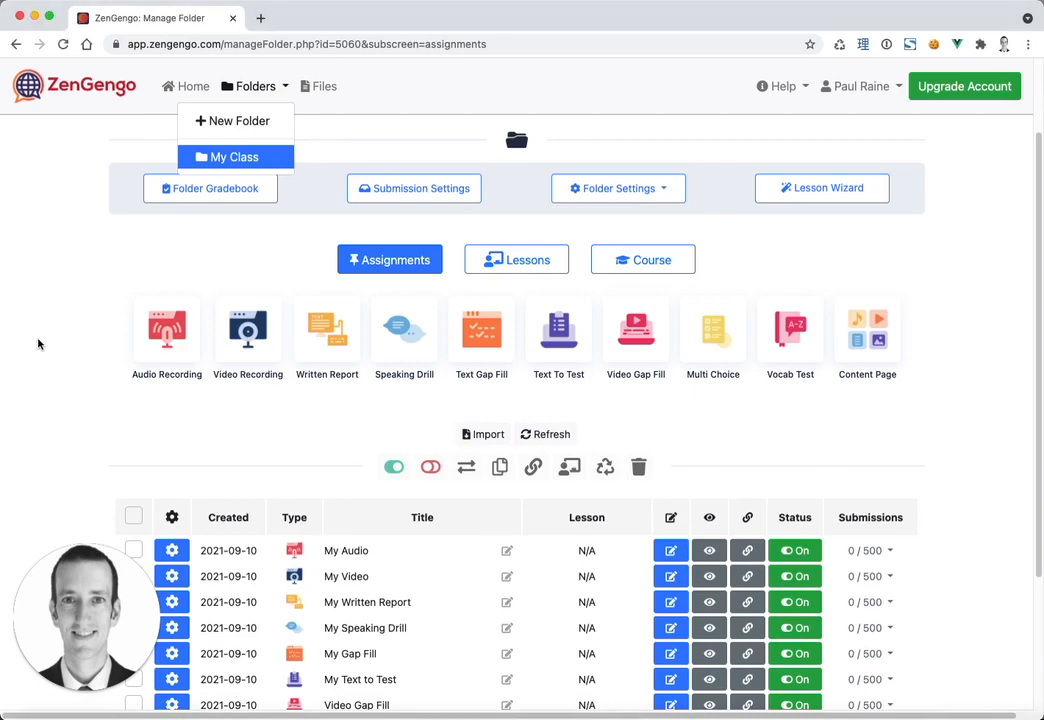
{"action": "left_click", "coordinate": [38, 344]}
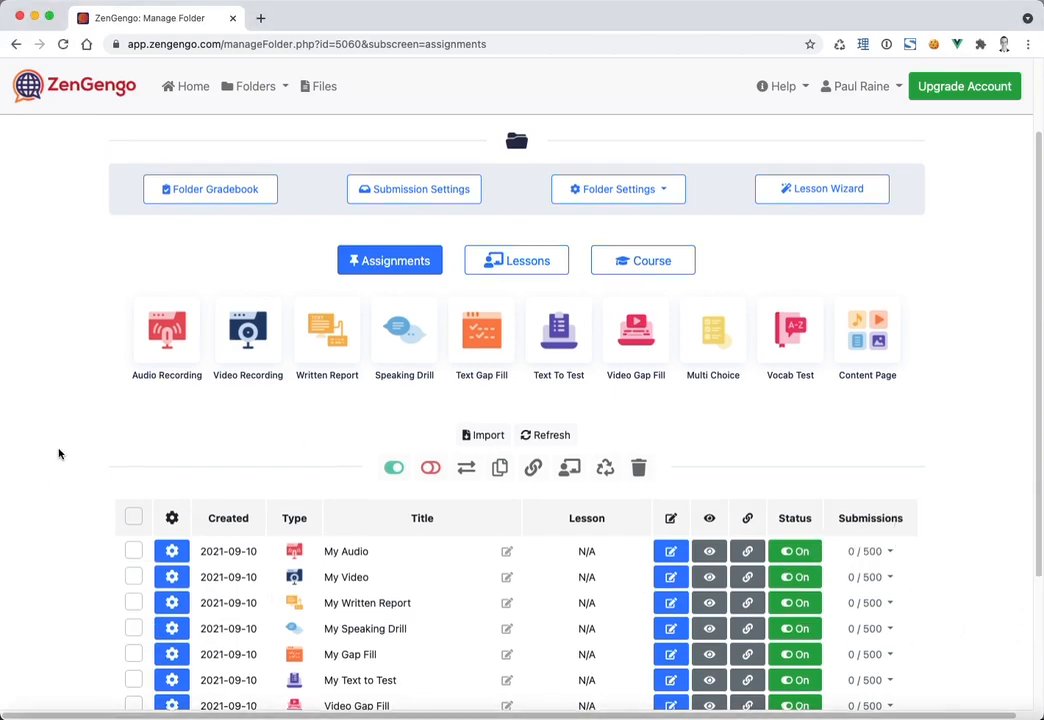
{"action": "scroll", "coordinate": [58, 452], "scroll_direction": "up", "scroll_amount": 2}
{"action": "scroll", "coordinate": [58, 454], "scroll_direction": "down", "scroll_amount": 5}
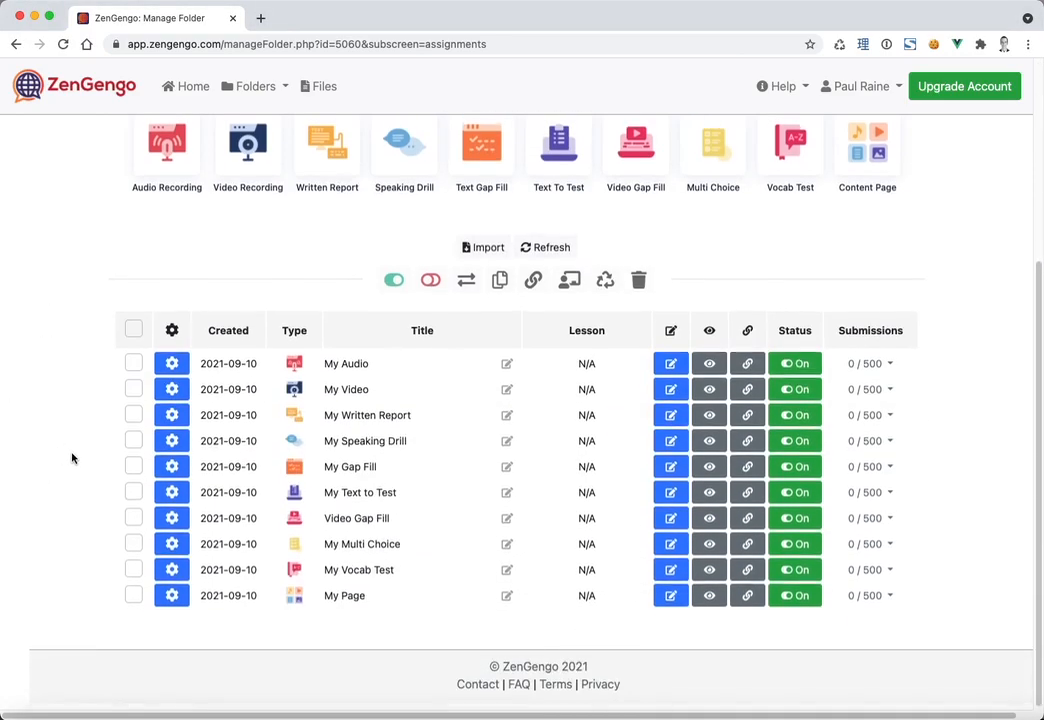
{"action": "scroll", "coordinate": [72, 457], "scroll_direction": "up", "scroll_amount": 3}
{"action": "scroll", "coordinate": [72, 458], "scroll_direction": "down", "scroll_amount": 3}
{"action": "scroll", "coordinate": [72, 457], "scroll_direction": "up", "scroll_amount": 3}
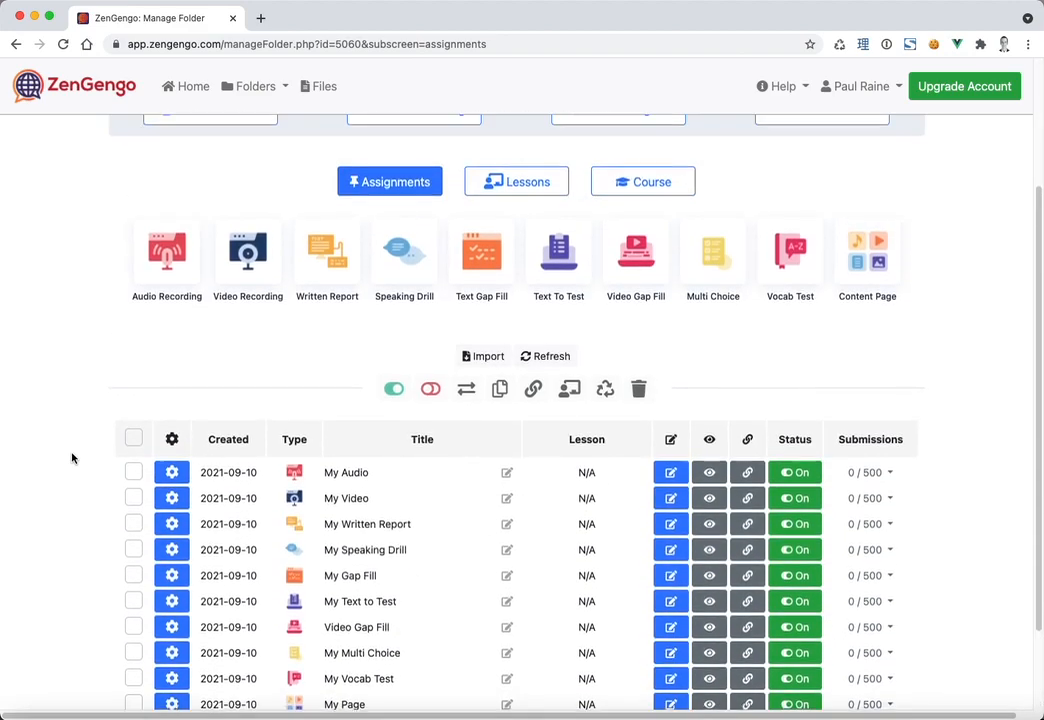
{"action": "scroll", "coordinate": [90, 440], "scroll_direction": "down", "scroll_amount": 2}
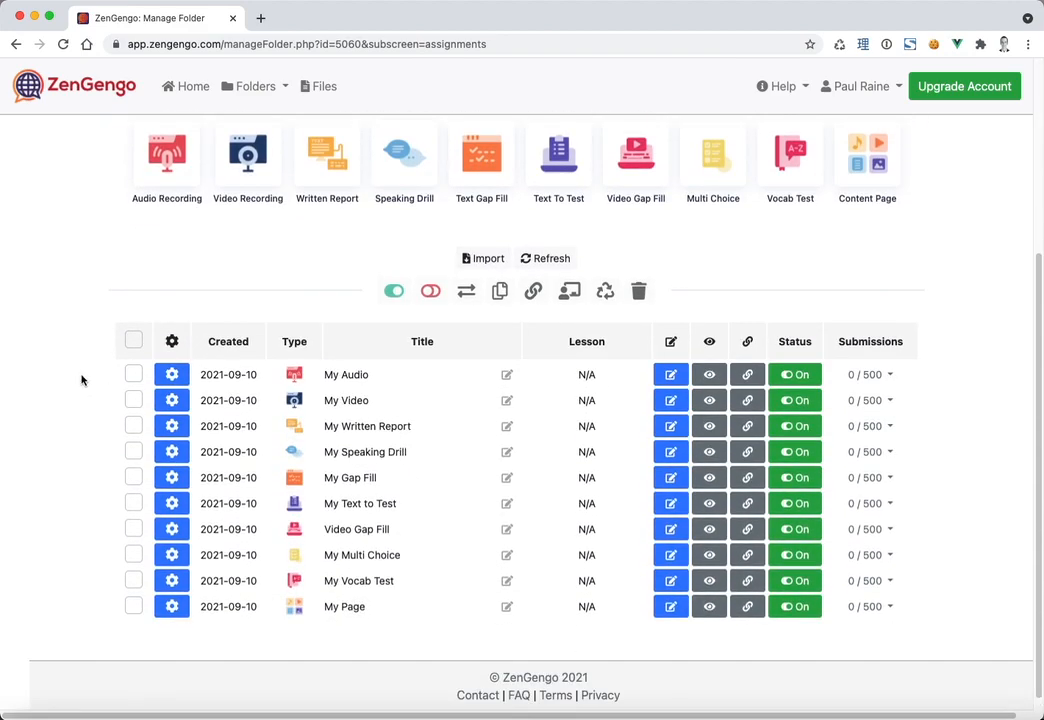
Group the My Audio, My Video, My Written Report, My Speaking Drill and My Gap Fill assignments into a new lesson named Lesson 1.
{"action": "left_click", "coordinate": [133, 374]}
{"action": "left_click", "coordinate": [133, 400]}
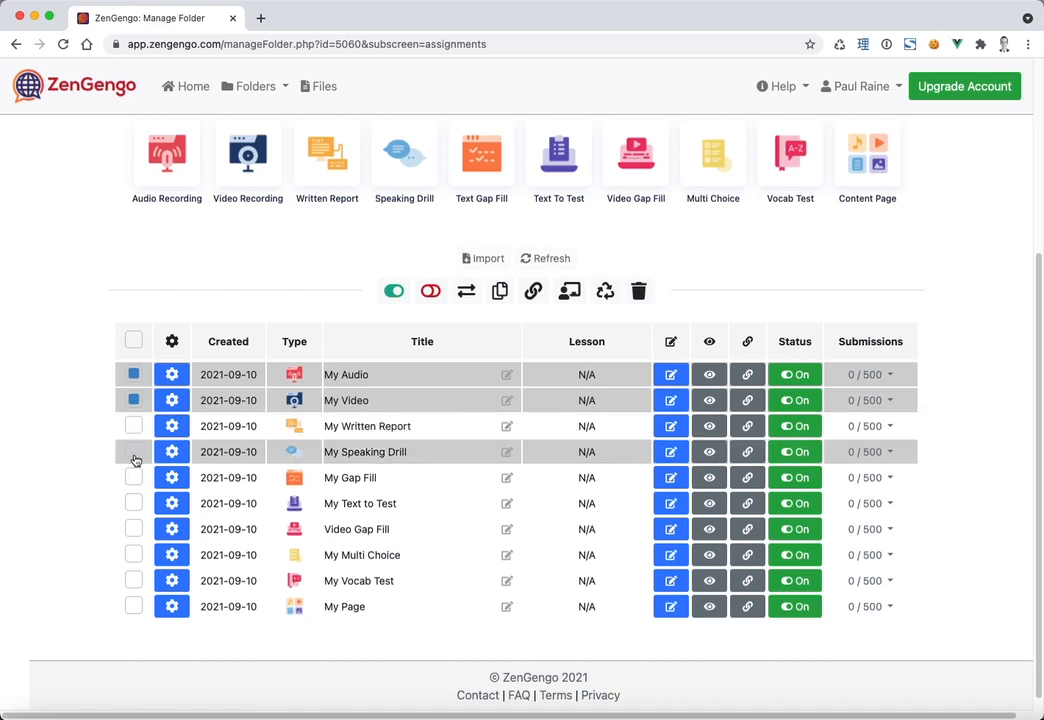
{"action": "left_click", "coordinate": [133, 452]}
{"action": "left_click", "coordinate": [133, 426]}
{"action": "left_click", "coordinate": [133, 478]}
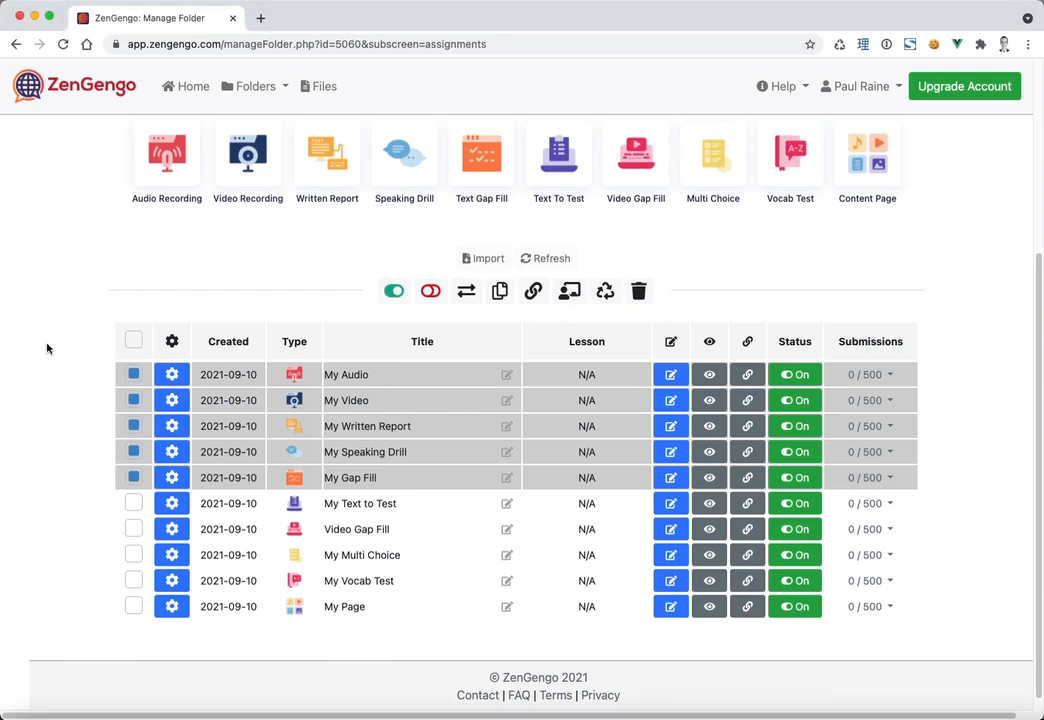
{"action": "scroll", "coordinate": [51, 361], "scroll_direction": "up", "scroll_amount": 1}
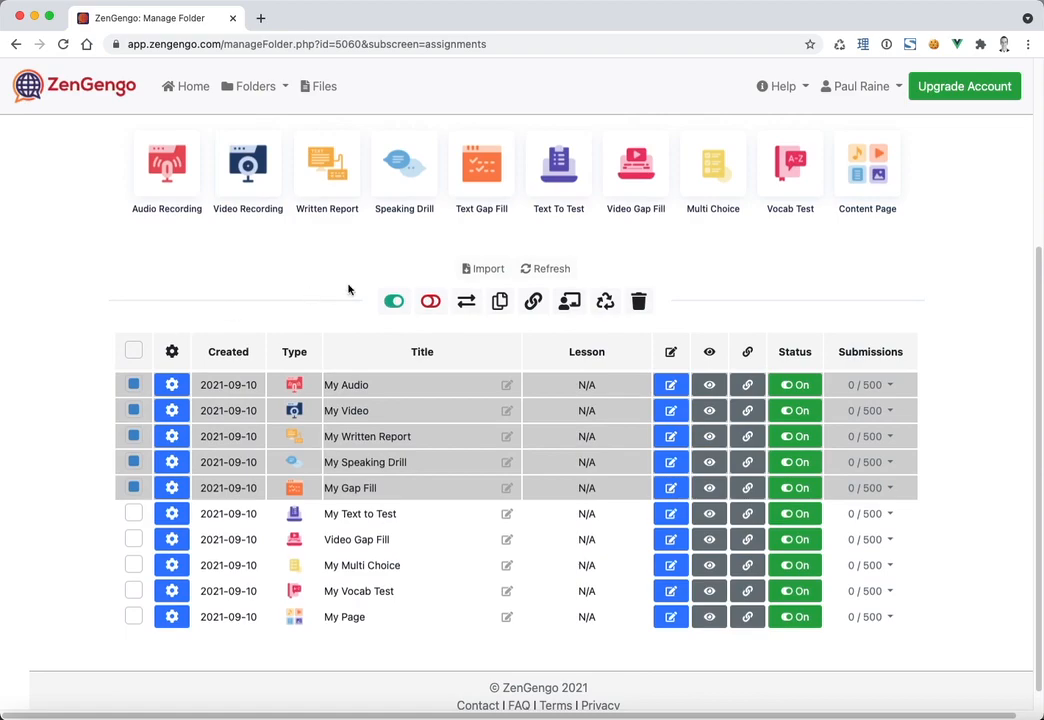
{"action": "left_click", "coordinate": [568, 303]}
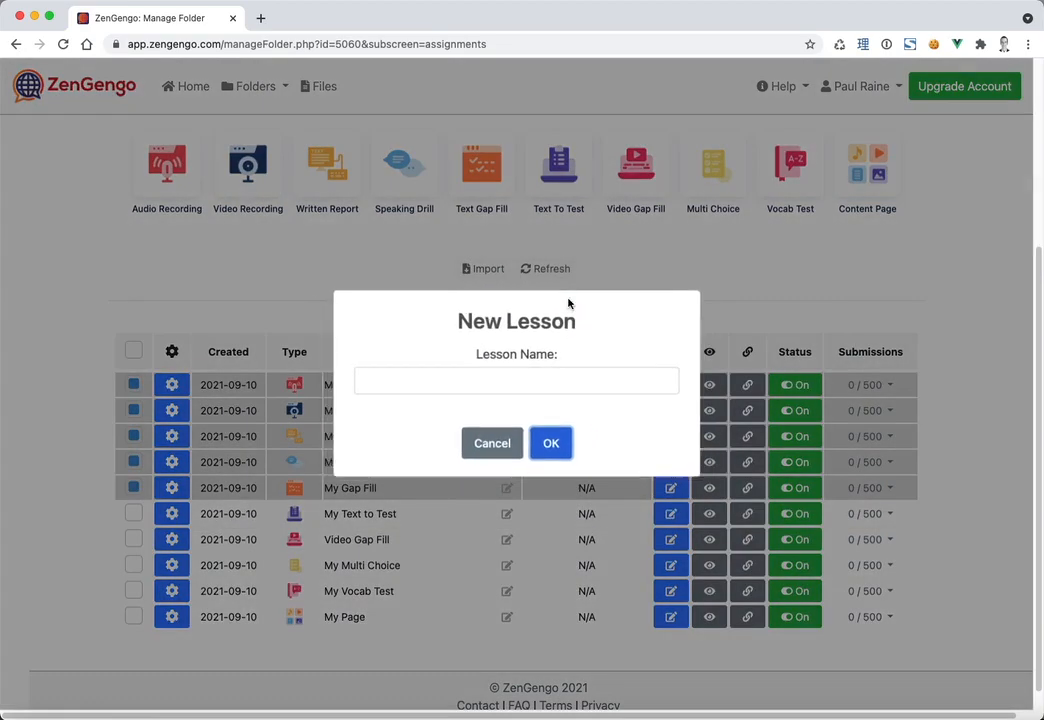
{"action": "left_click", "coordinate": [487, 376]}
{"action": "type", "text": "My L"}
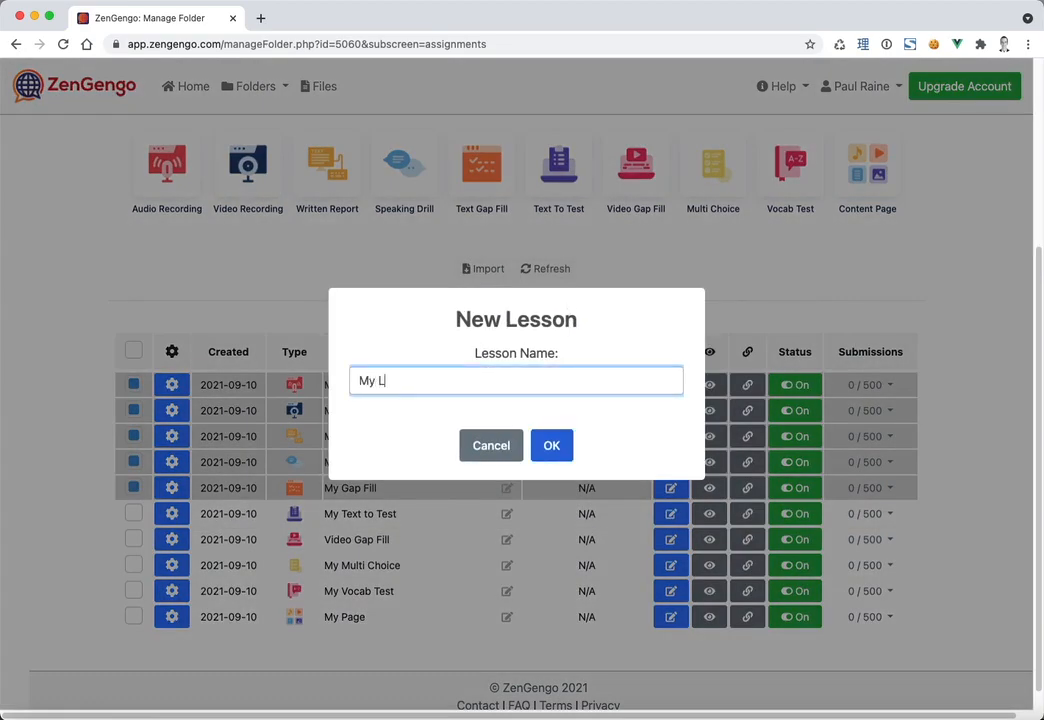
{"action": "key", "text": "BackSpace"}
{"action": "key", "text": "BackSpace"}
{"action": "key", "text": "BackSpace"}
{"action": "key", "text": "BackSpace"}
{"action": "type", "text": "Lesso"}
{"action": "left_click", "coordinate": [543, 443]}
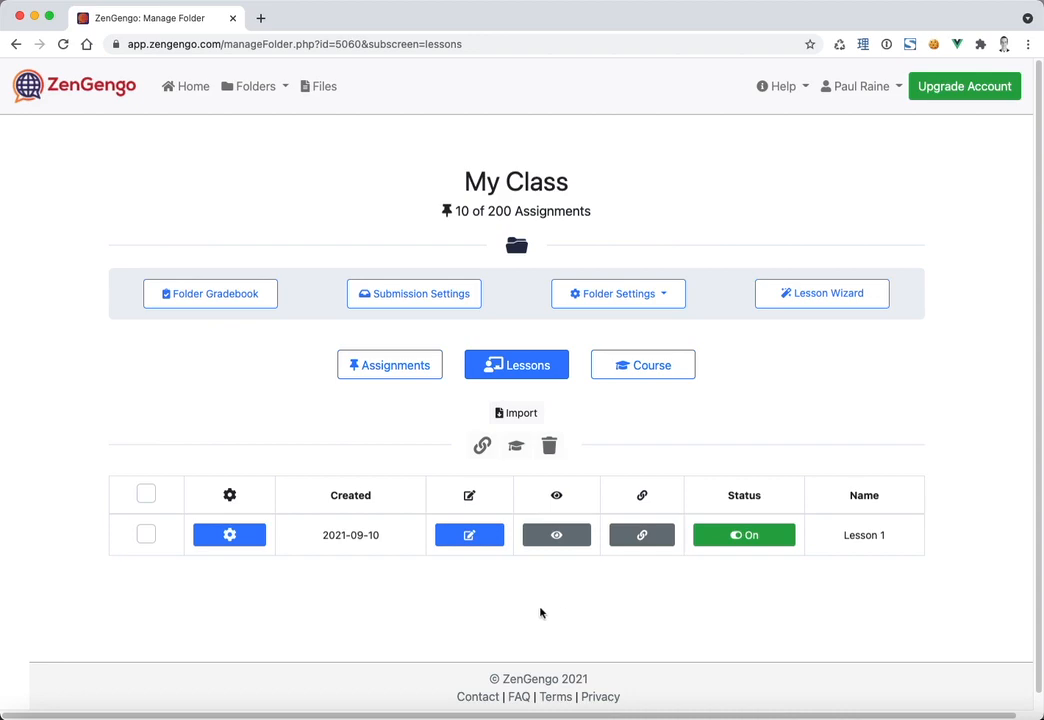
Open Lesson 1 for editing and review its available and assigned assignments, assignment order, time limit and availability options.
{"action": "left_click", "coordinate": [494, 537]}
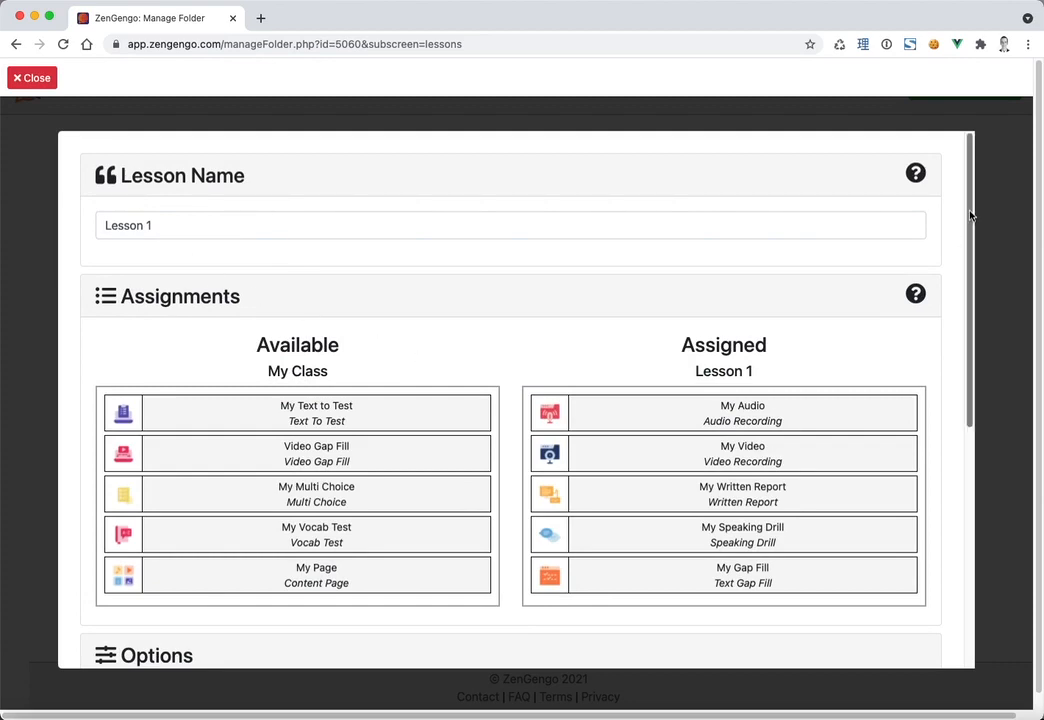
{"action": "scroll", "coordinate": [790, 182], "scroll_direction": "down", "scroll_amount": 3}
{"action": "scroll", "coordinate": [959, 260], "scroll_direction": "up", "scroll_amount": 1}
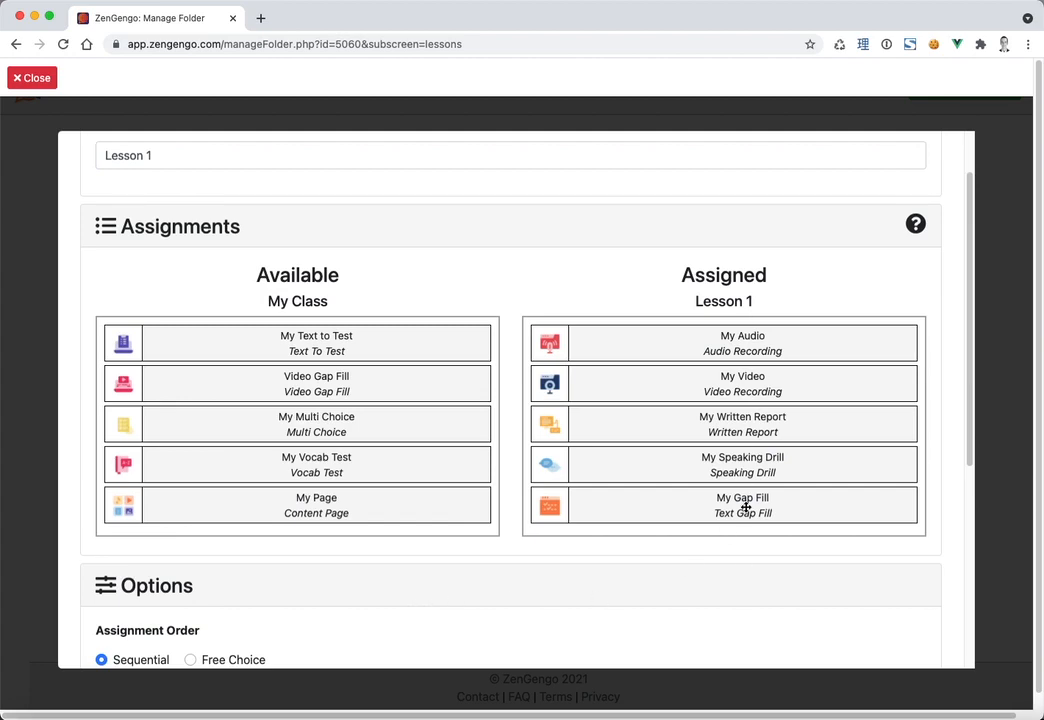
{"action": "scroll", "coordinate": [959, 319], "scroll_direction": "down", "scroll_amount": 2}
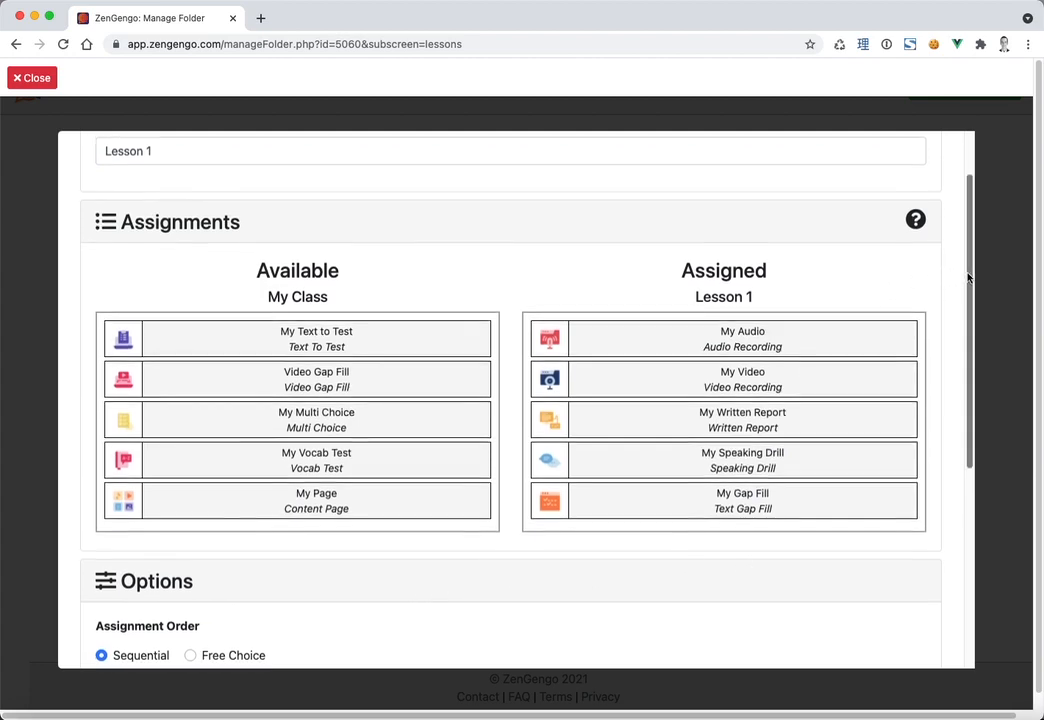
{"action": "scroll", "coordinate": [959, 319], "scroll_direction": "down", "scroll_amount": 1}
{"action": "scroll", "coordinate": [956, 338], "scroll_direction": "up", "scroll_amount": 1}
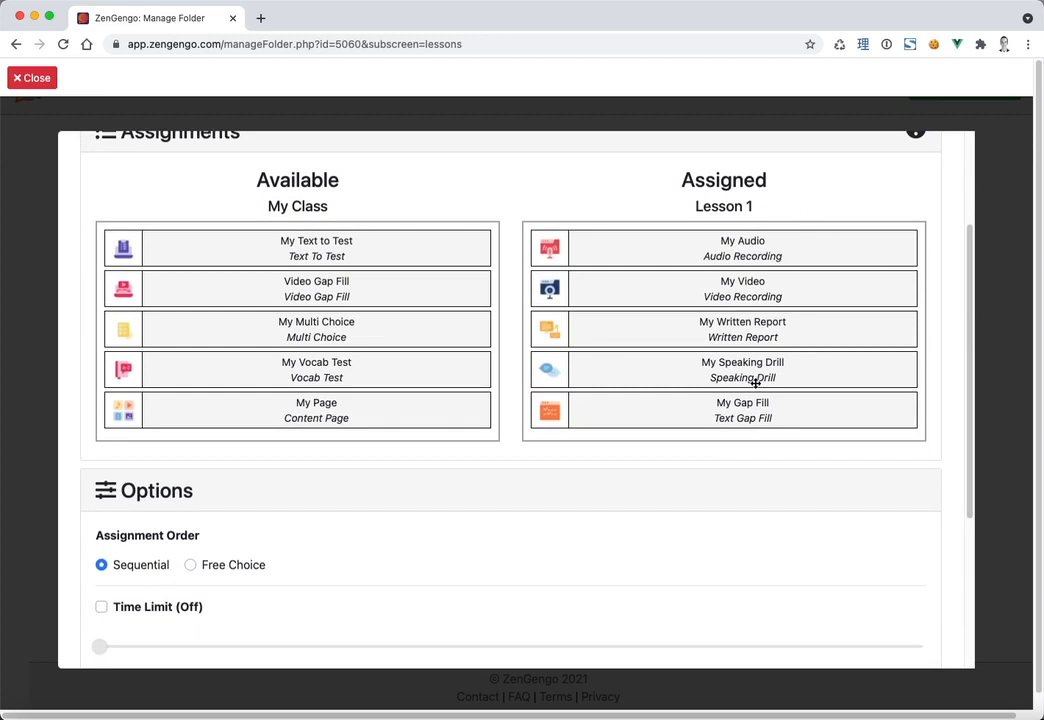
{"action": "mouse_move", "coordinate": [671, 422]}
{"action": "left_mouse_down"}
{"action": "mouse_move", "coordinate": [684, 274]}
{"action": "mouse_move", "coordinate": [688, 421]}
{"action": "left_mouse_up"}
{"action": "left_click_drag", "start_coordinate": [648, 261], "coordinate": [702, 251]}
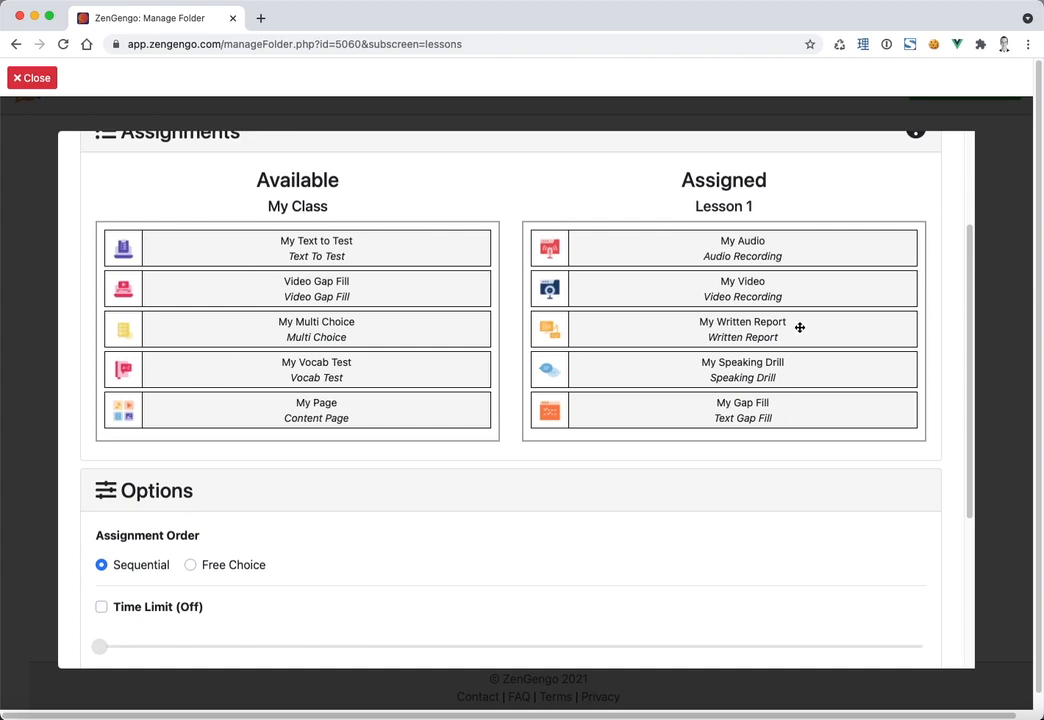
{"action": "left_click_drag", "start_coordinate": [968, 256], "coordinate": [952, 400]}
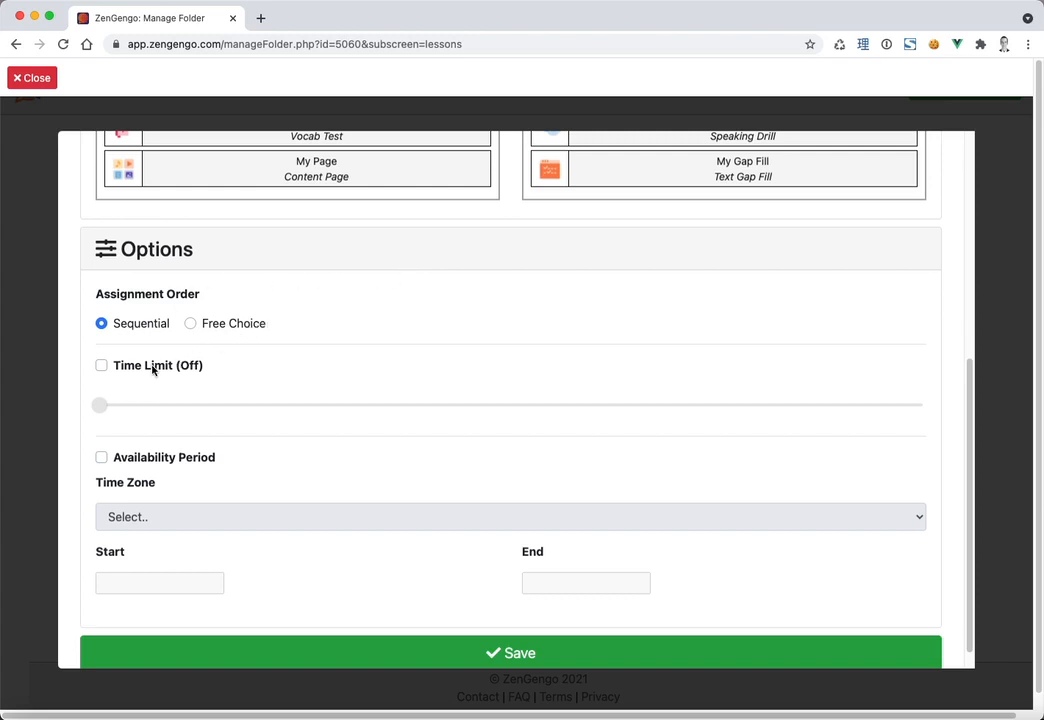
{"action": "scroll", "coordinate": [343, 522], "scroll_direction": "down", "scroll_amount": 1}
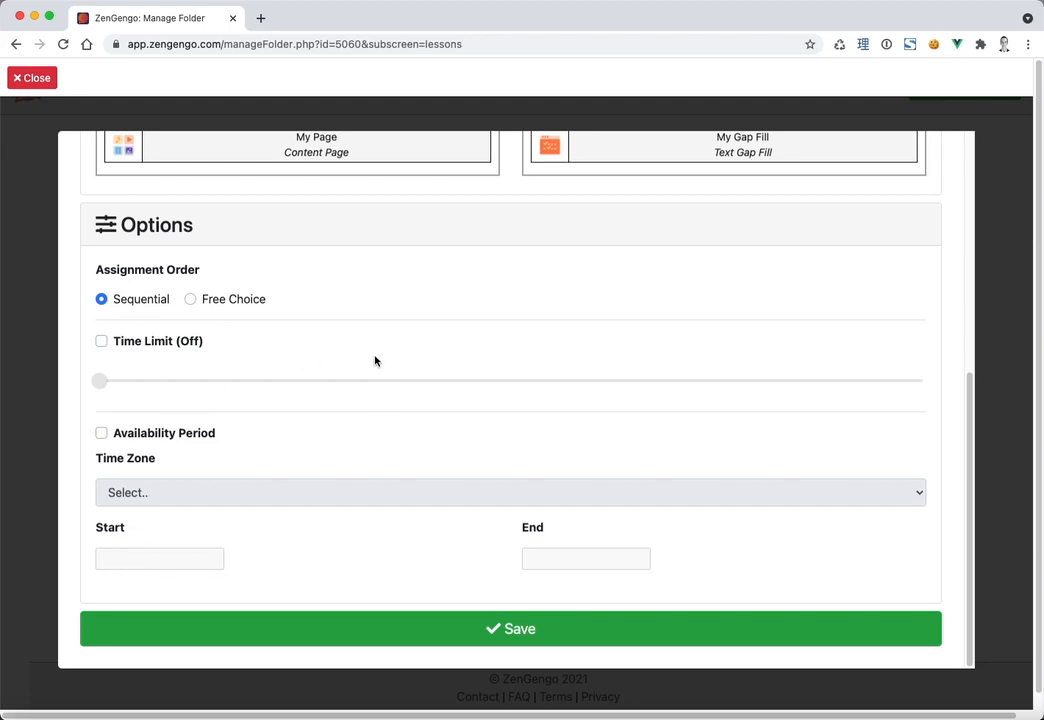
{"action": "scroll", "coordinate": [513, 510], "scroll_direction": "up", "scroll_amount": 5}
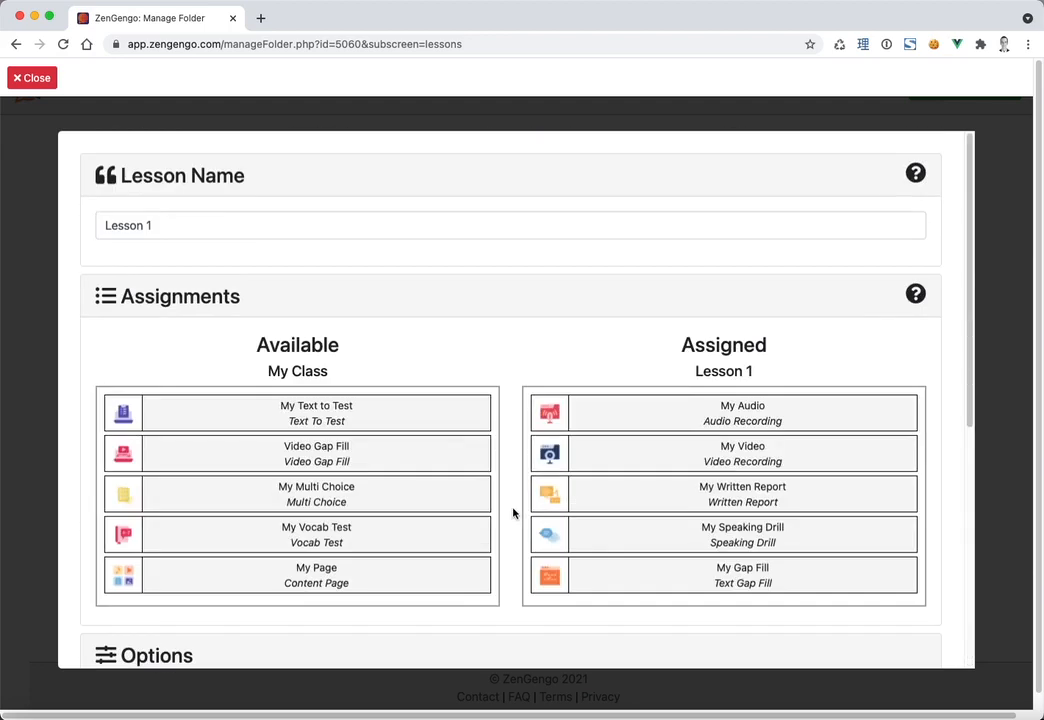
Save Lesson 1 with its existing settings and close the lesson editor.
{"action": "scroll", "coordinate": [513, 510], "scroll_direction": "down", "scroll_amount": 5}
{"action": "left_click", "coordinate": [482, 624]}
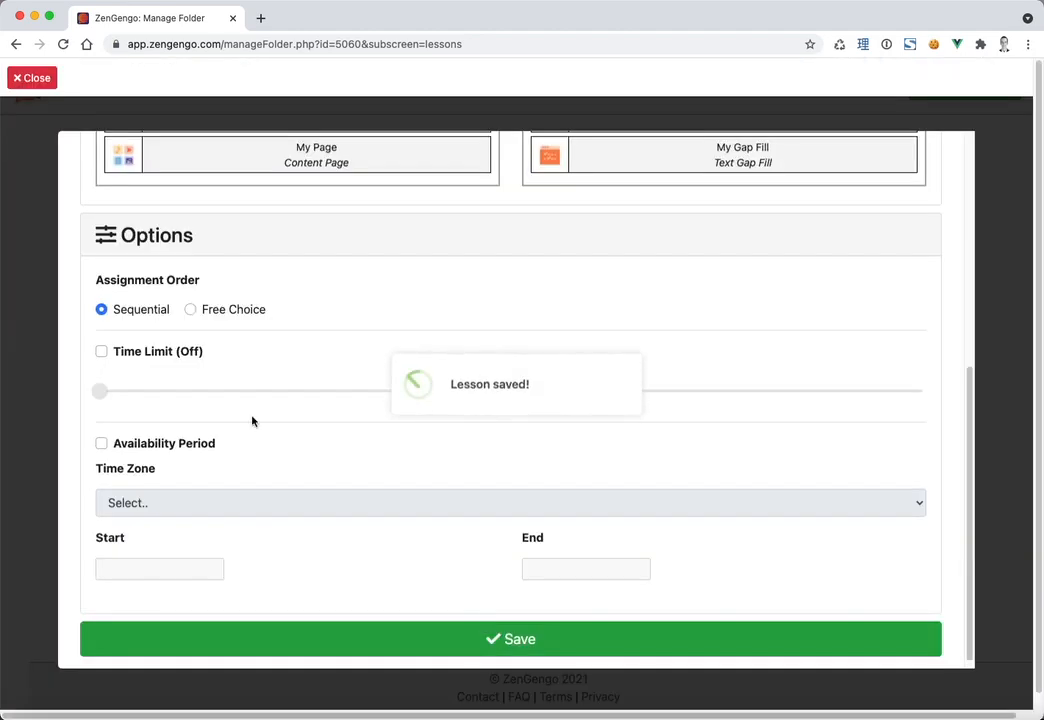
{"action": "left_click", "coordinate": [31, 77]}
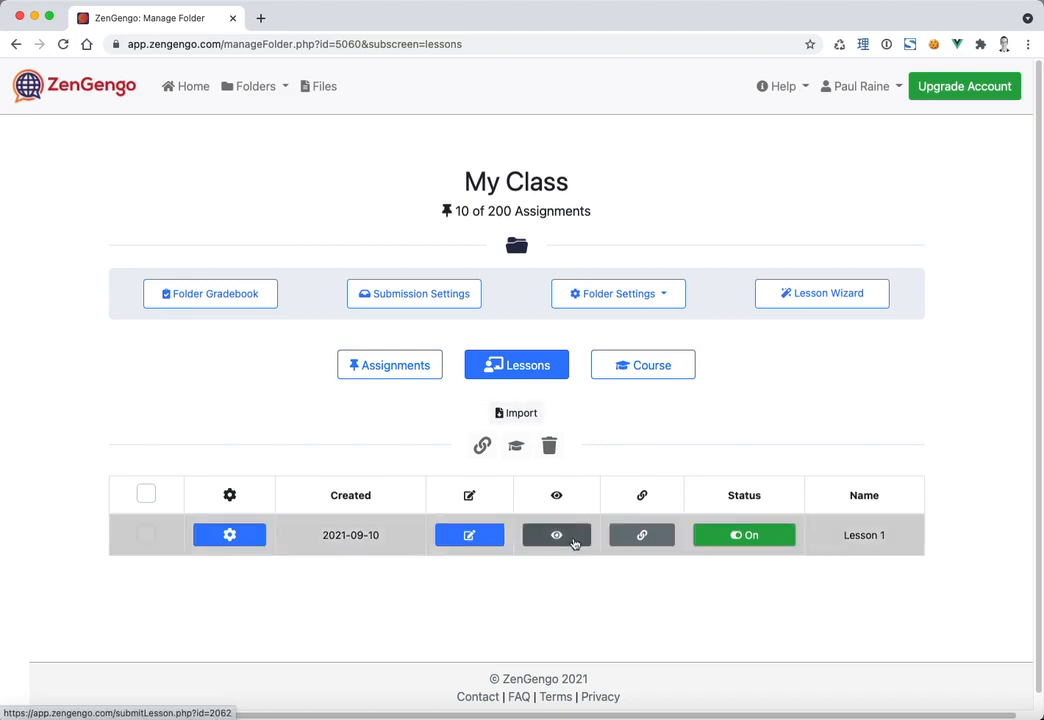
Open the student view of Lesson 1, enter the student's name and continue to the lesson's start page.
{"action": "left_click", "coordinate": [574, 541]}
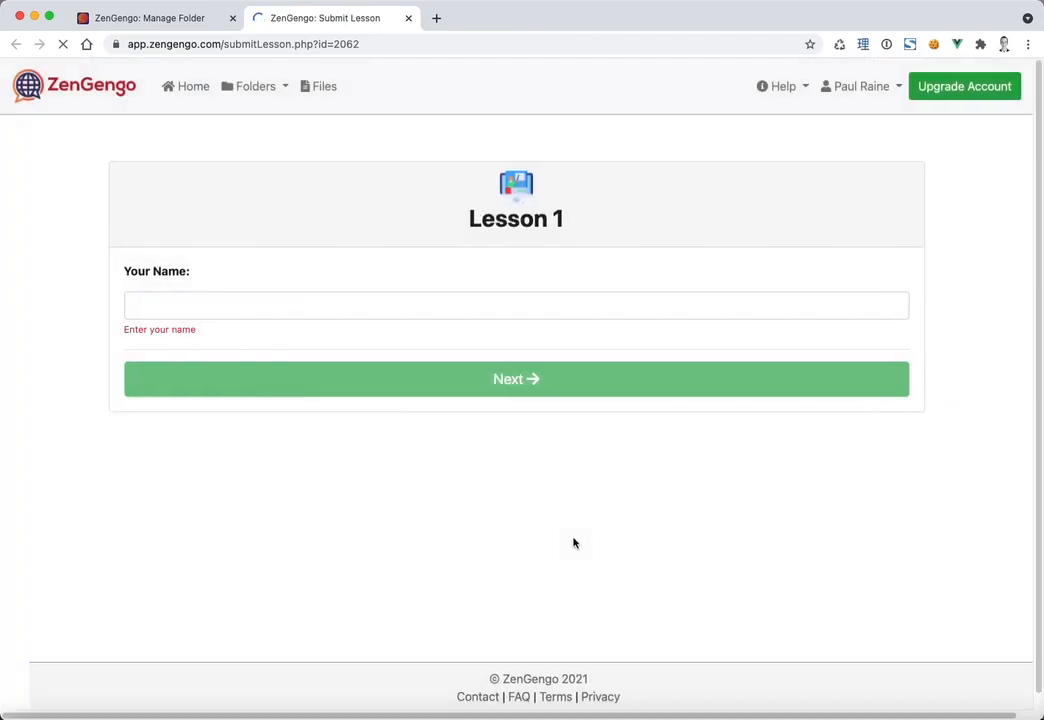
{"action": "left_click", "coordinate": [237, 309]}
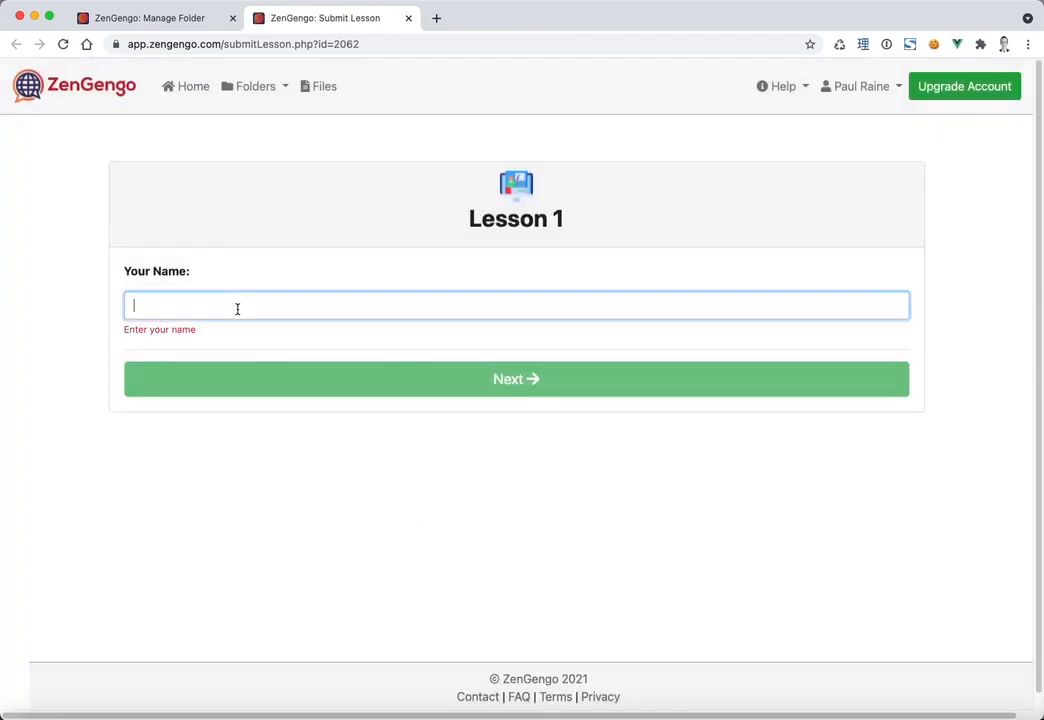
{"action": "type", "text": "Paul"}
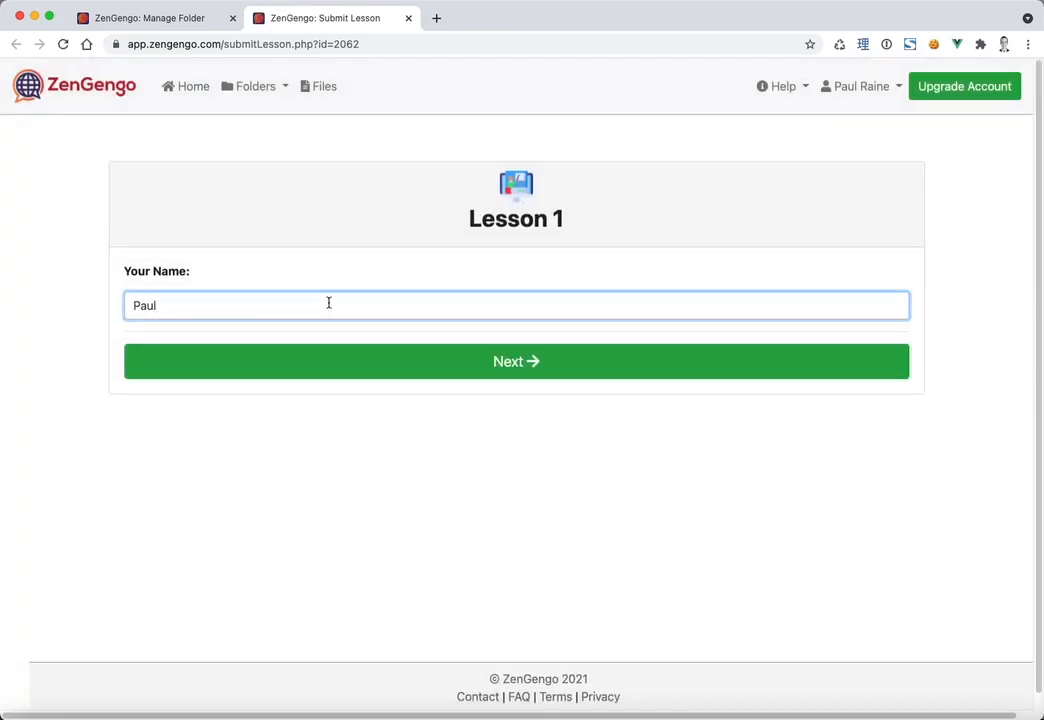
{"action": "left_click", "coordinate": [486, 361]}
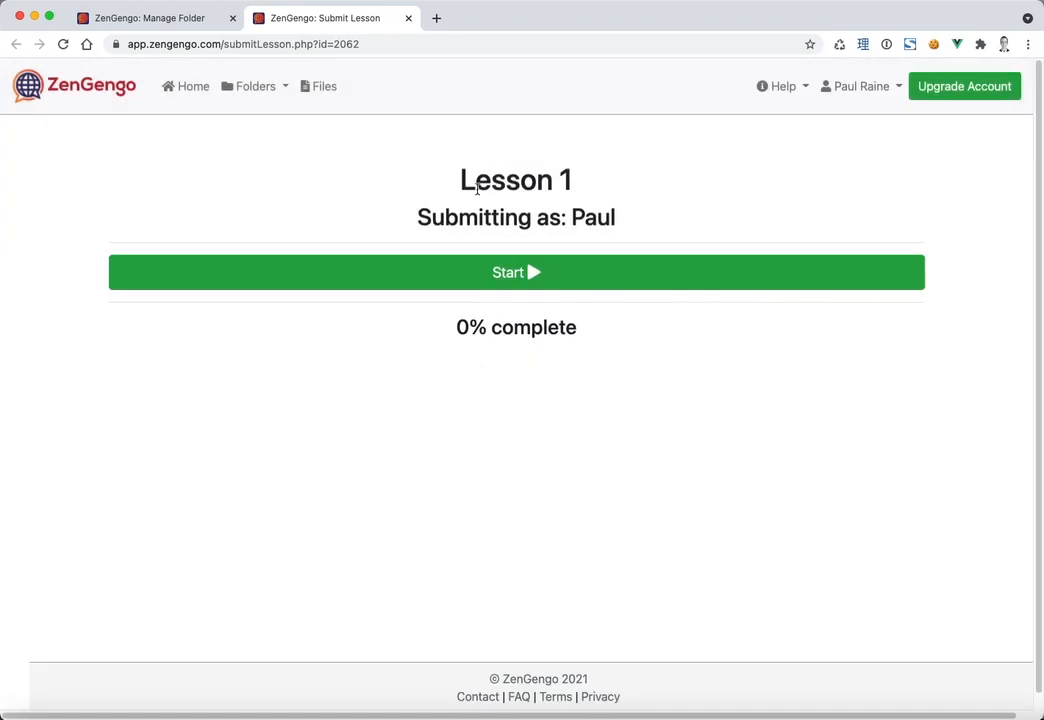
Check the options of Lesson 1 in the lesson editor, then return to the student view.
{"action": "left_click", "coordinate": [154, 20]}
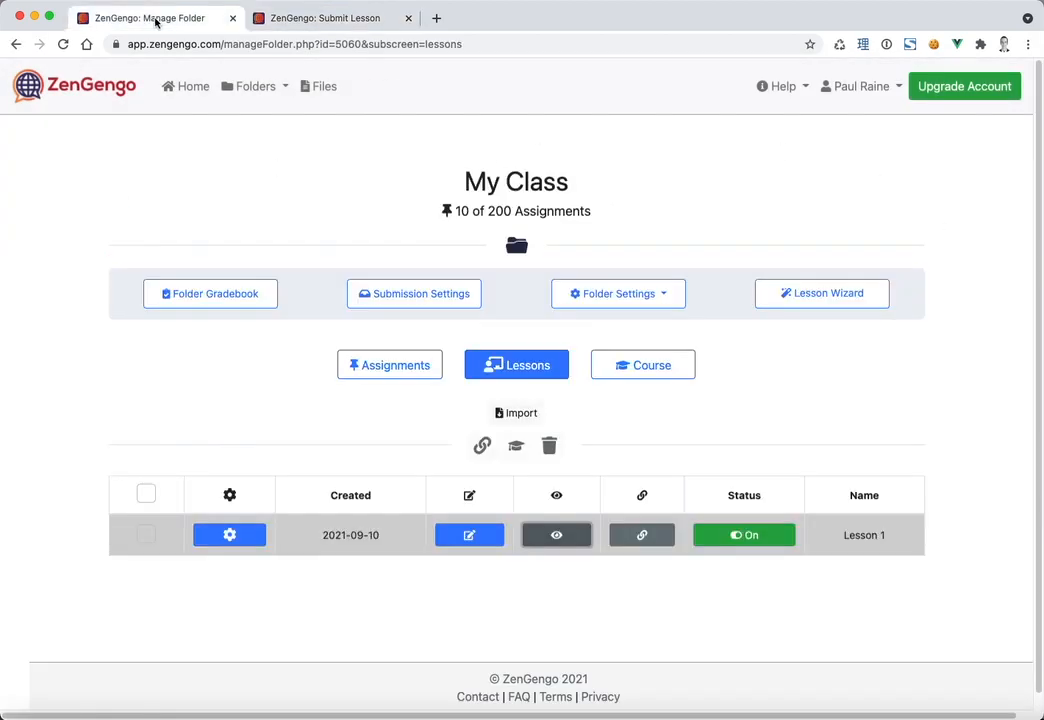
{"action": "left_click", "coordinate": [487, 543]}
{"action": "scroll", "coordinate": [394, 559], "scroll_direction": "down", "scroll_amount": 5}
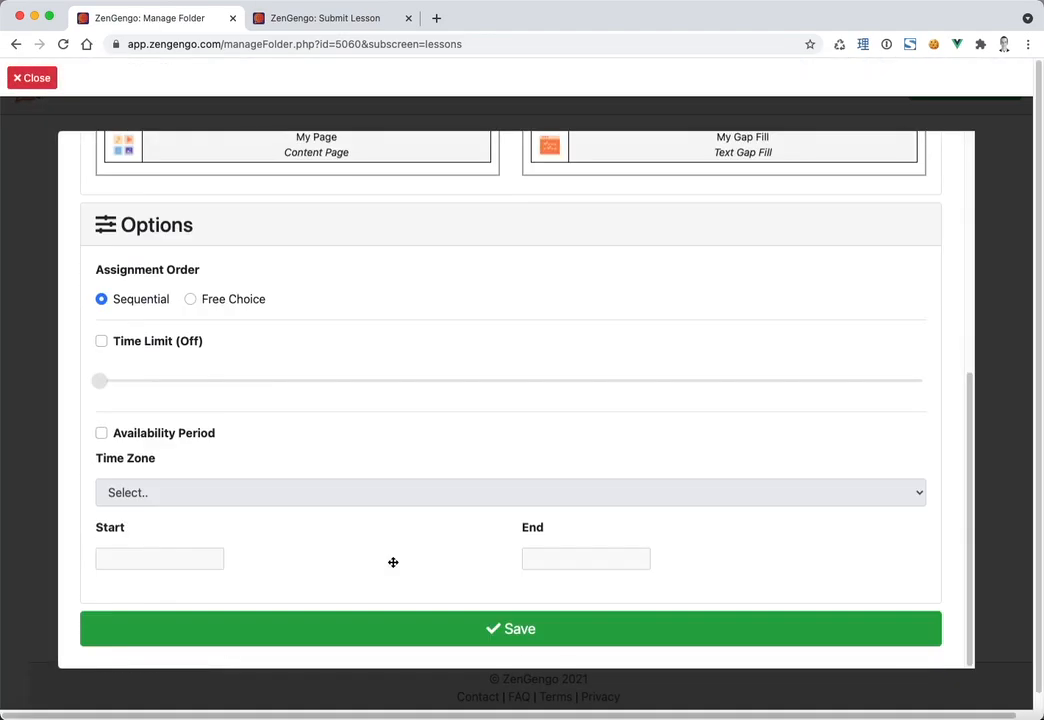
{"action": "left_click", "coordinate": [355, 23]}
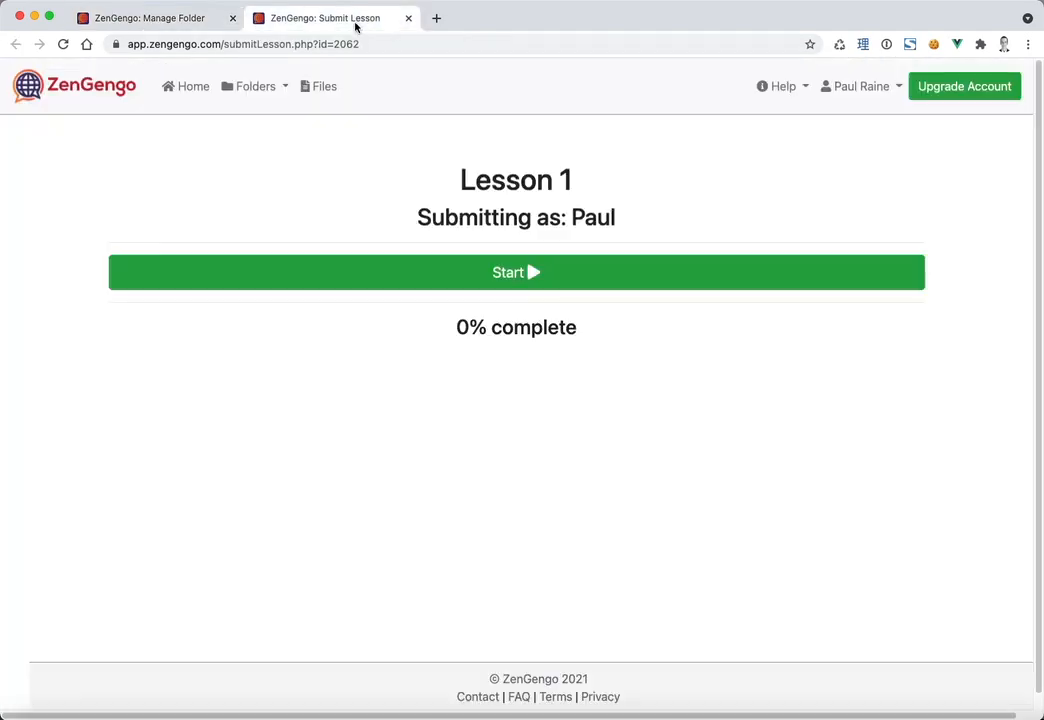
Start the lesson, record a short audio answer to the balloon image question and submit it with an empty transcript.
{"action": "left_click", "coordinate": [527, 280]}
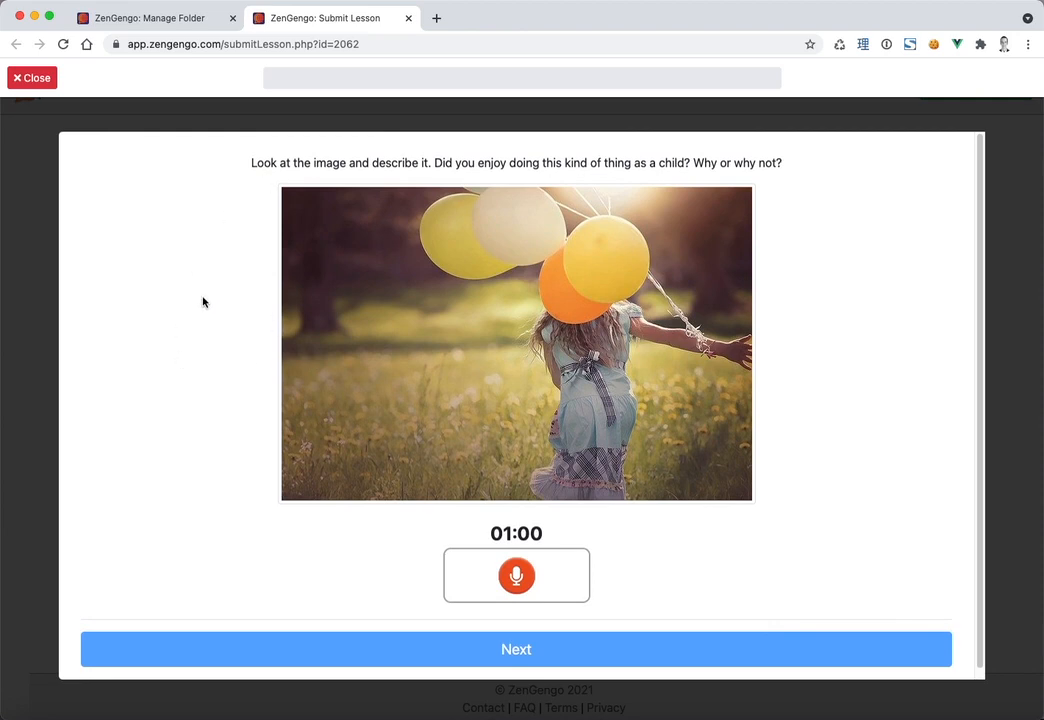
{"action": "left_click", "coordinate": [515, 577]}
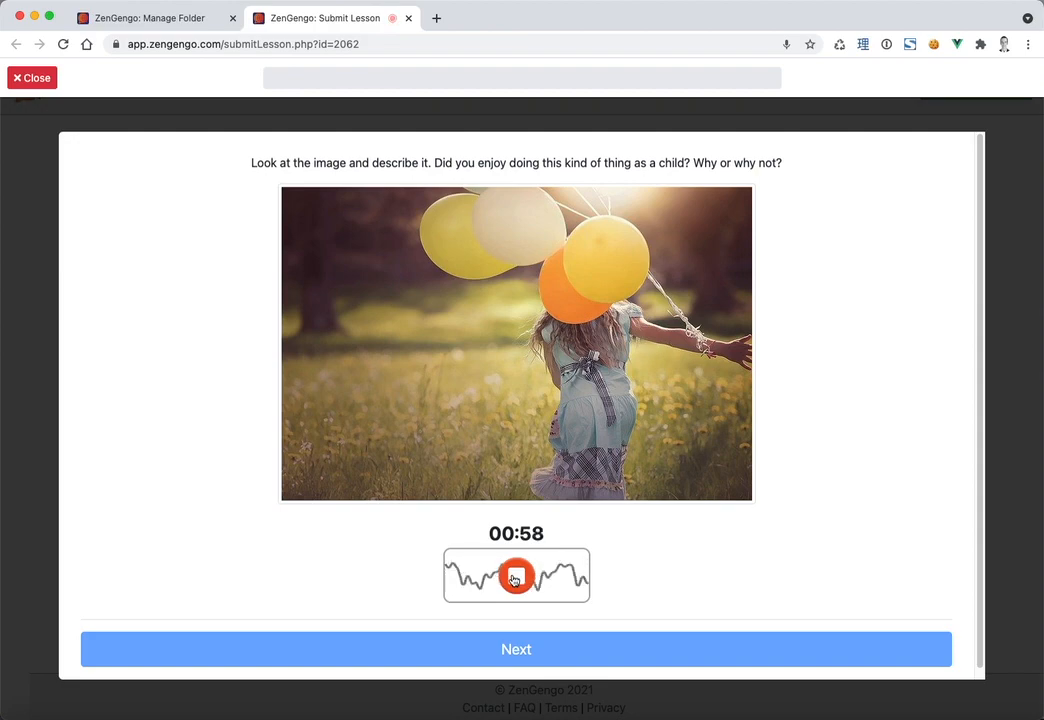
{"action": "left_click", "coordinate": [515, 577]}
{"action": "scroll", "coordinate": [692, 595], "scroll_direction": "down", "scroll_amount": 5}
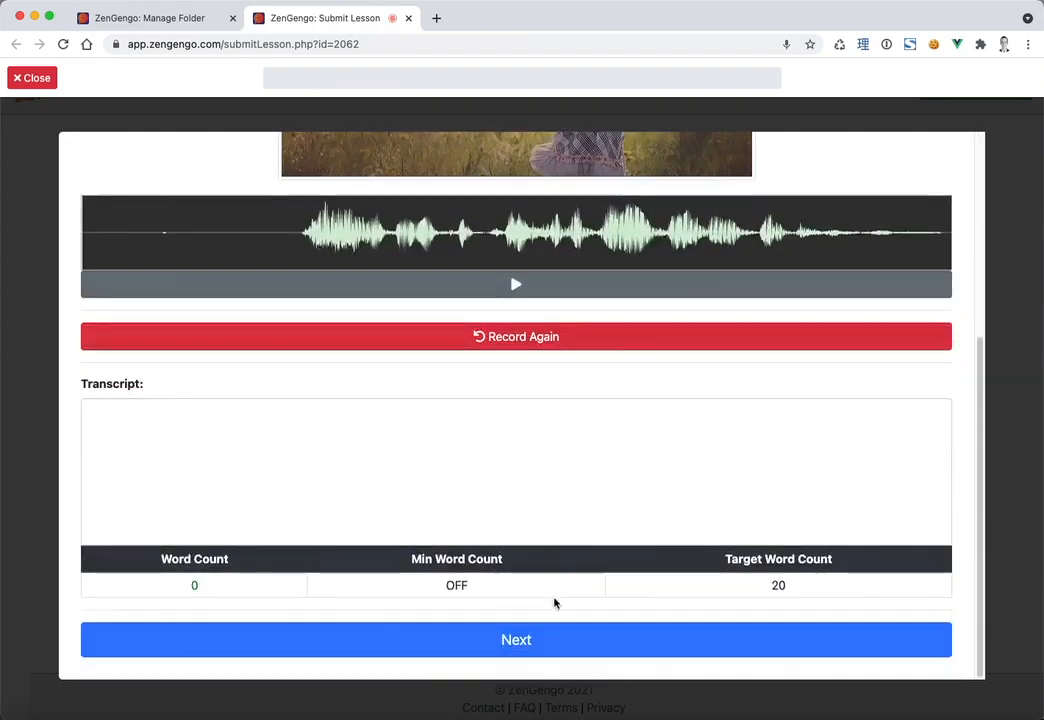
{"action": "left_click", "coordinate": [540, 472]}
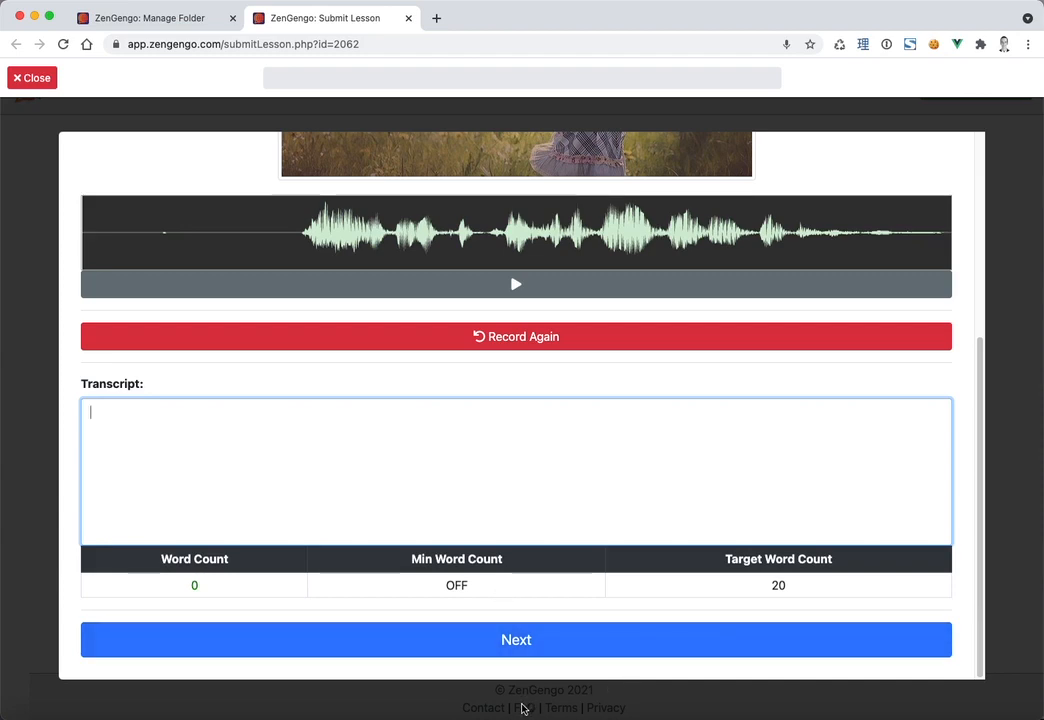
{"action": "left_click", "coordinate": [519, 642]}
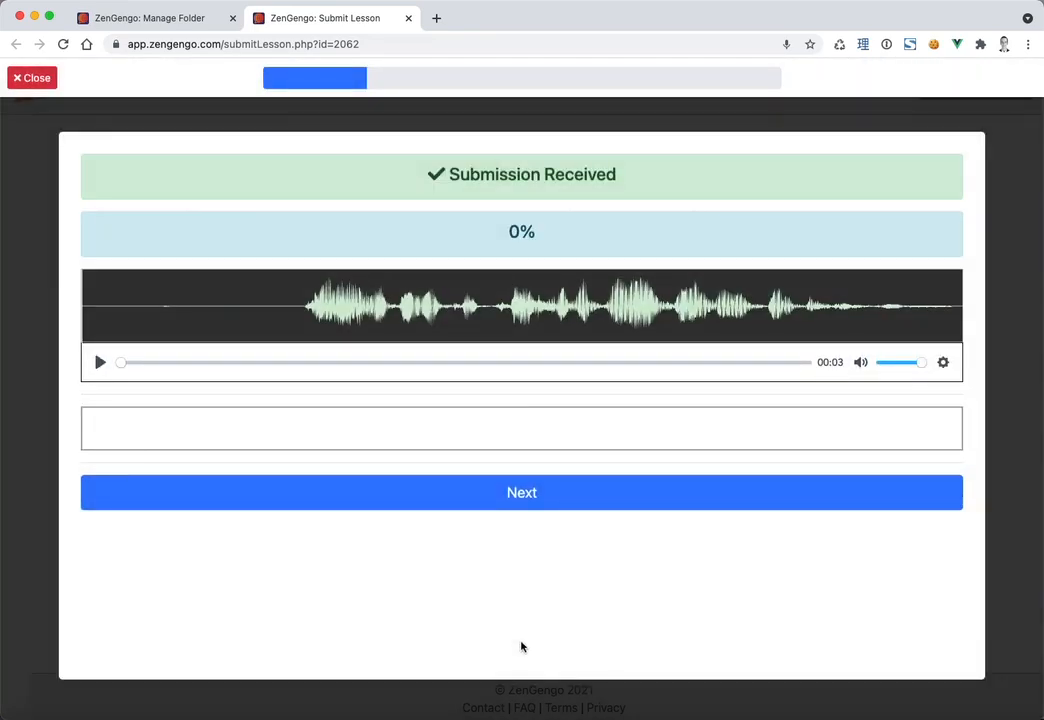
Move on to the video assignment about weekend plans, then reload the student page of Lesson 1.
{"action": "left_click", "coordinate": [535, 494]}
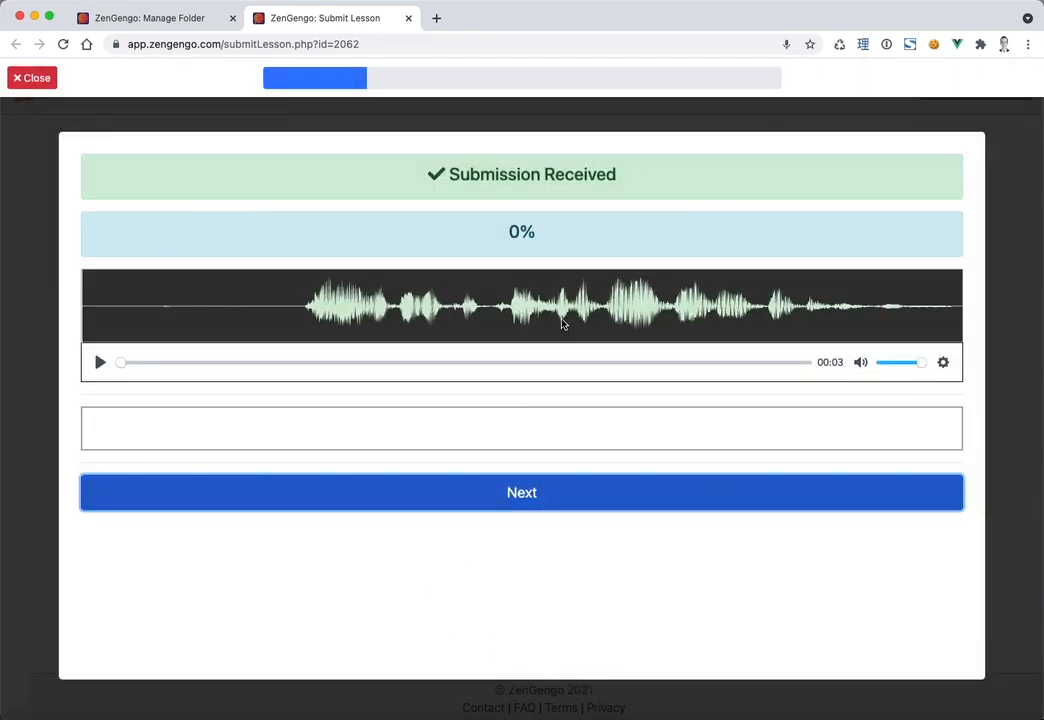
{"action": "left_click", "coordinate": [529, 505]}
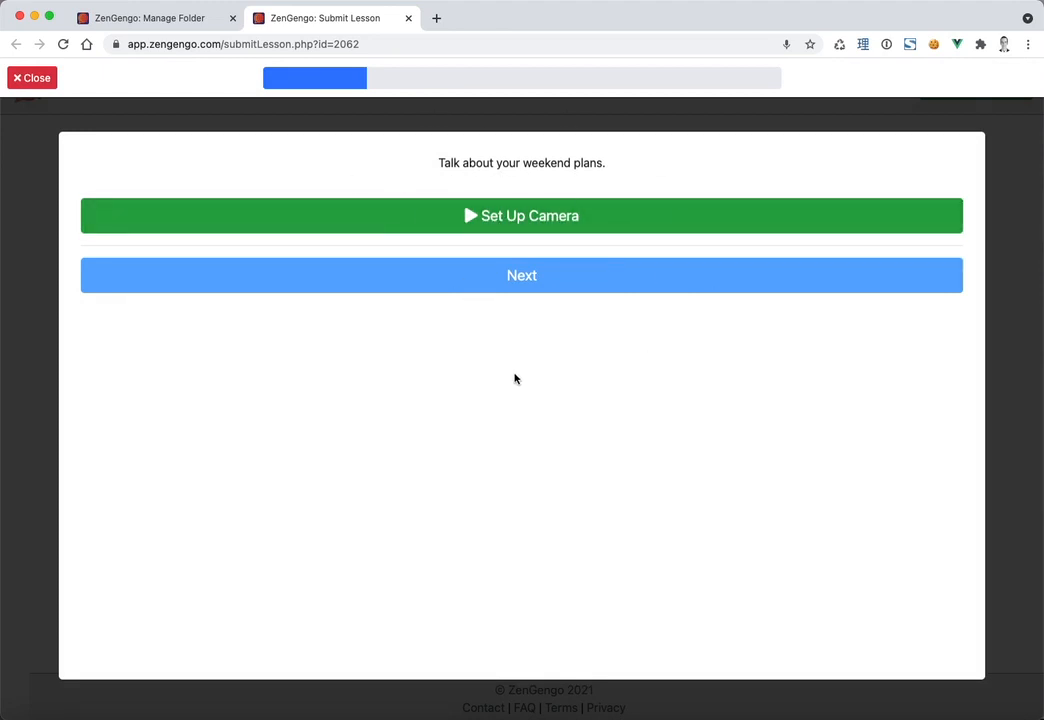
{"action": "left_click", "coordinate": [63, 44]}
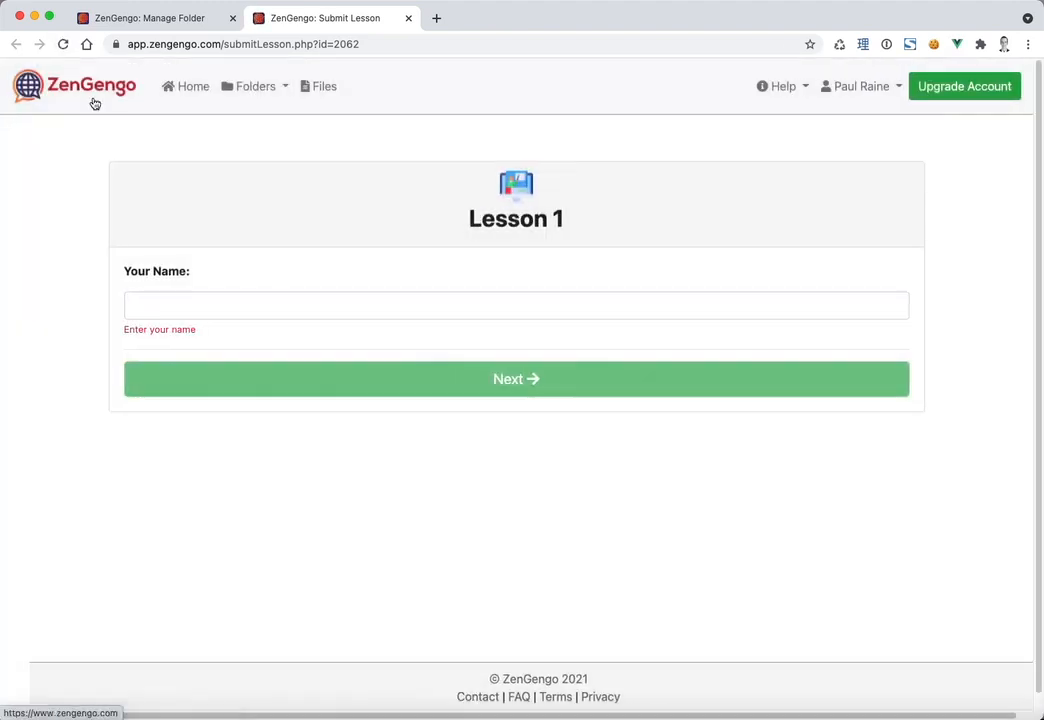
Enter the student's name, continue the previous attempt and check how much of the lesson is complete.
{"action": "left_click", "coordinate": [235, 300]}
{"action": "type", "text": "P"}
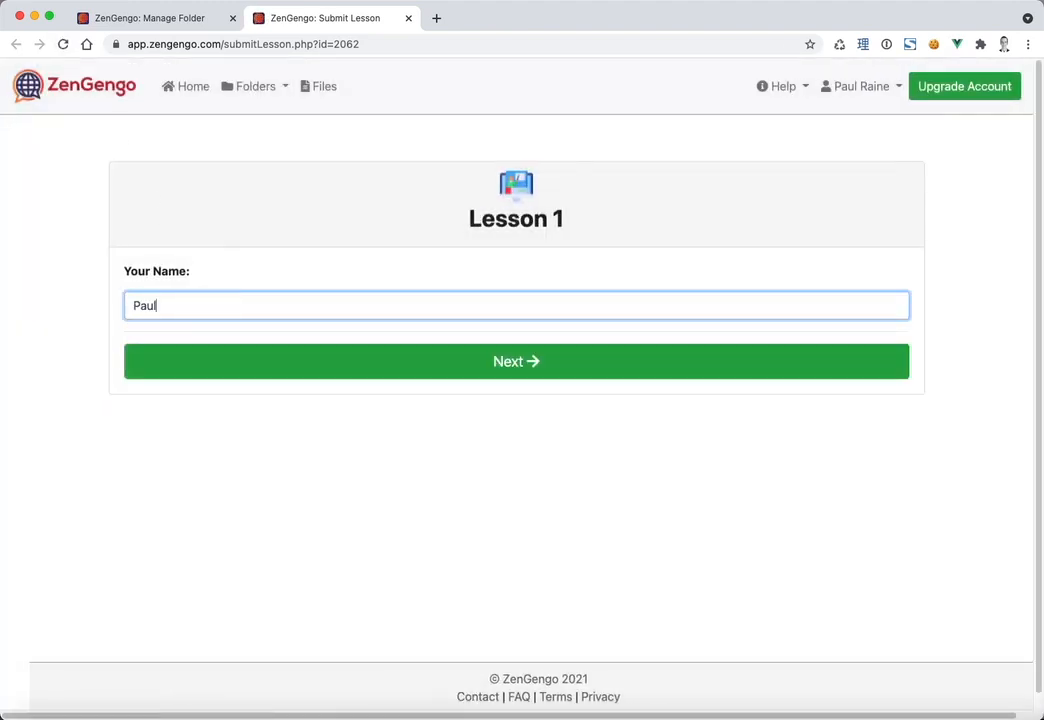
{"action": "type", "text": "aul"}
{"action": "left_click", "coordinate": [316, 364]}
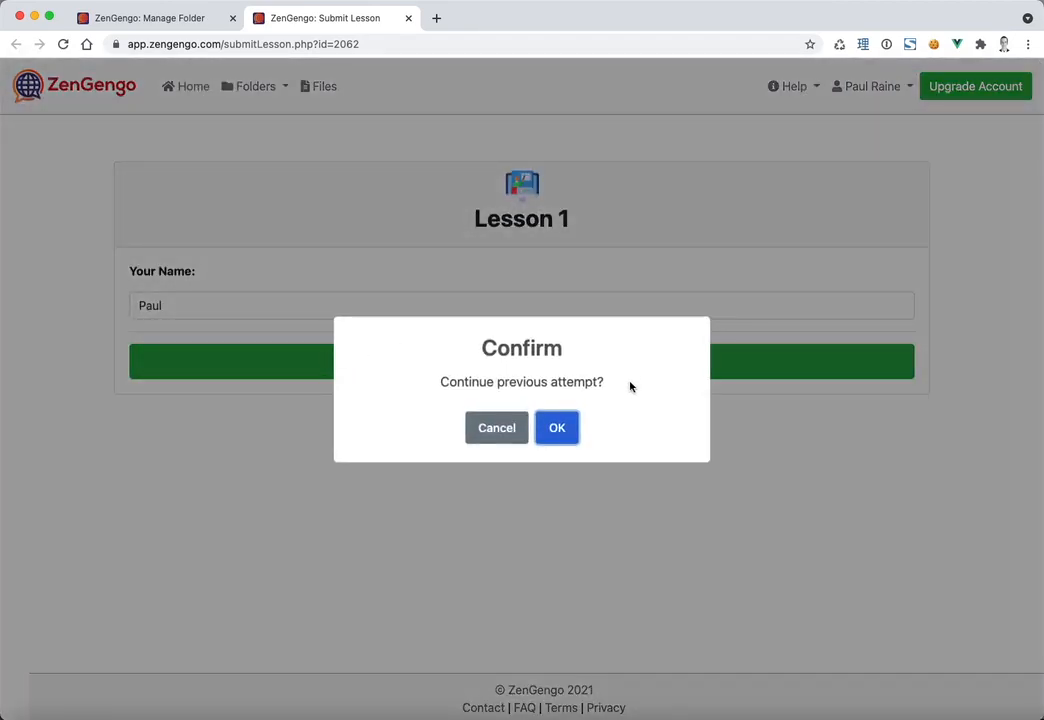
{"action": "left_click_drag", "start_coordinate": [629, 387], "coordinate": [414, 383]}
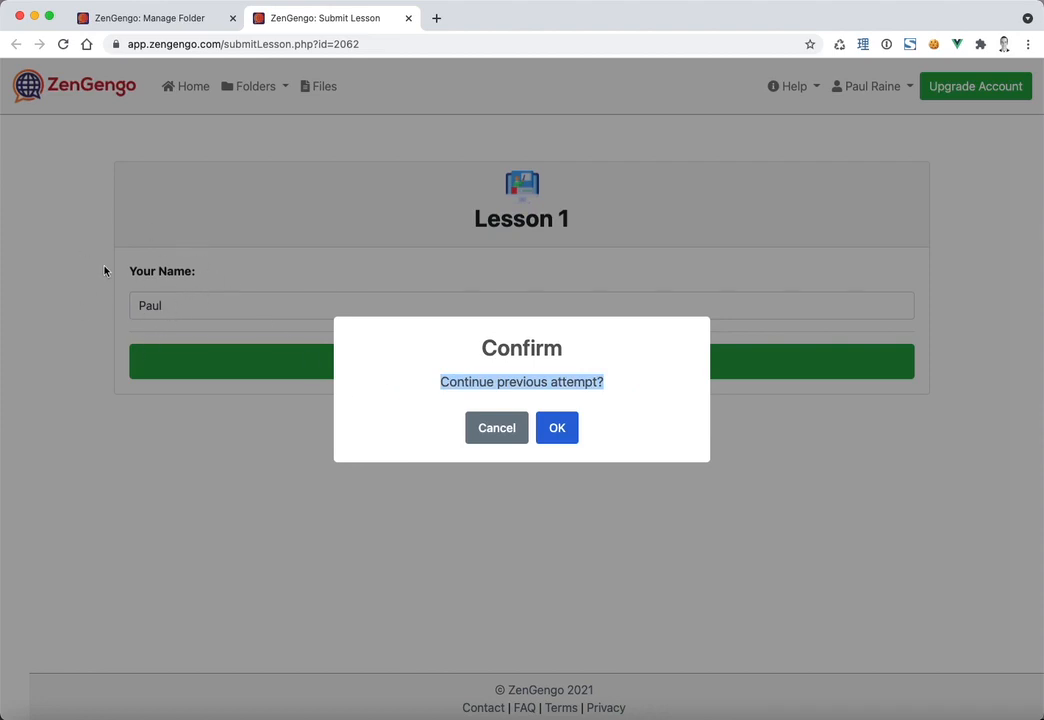
{"action": "key", "text": "Return"}
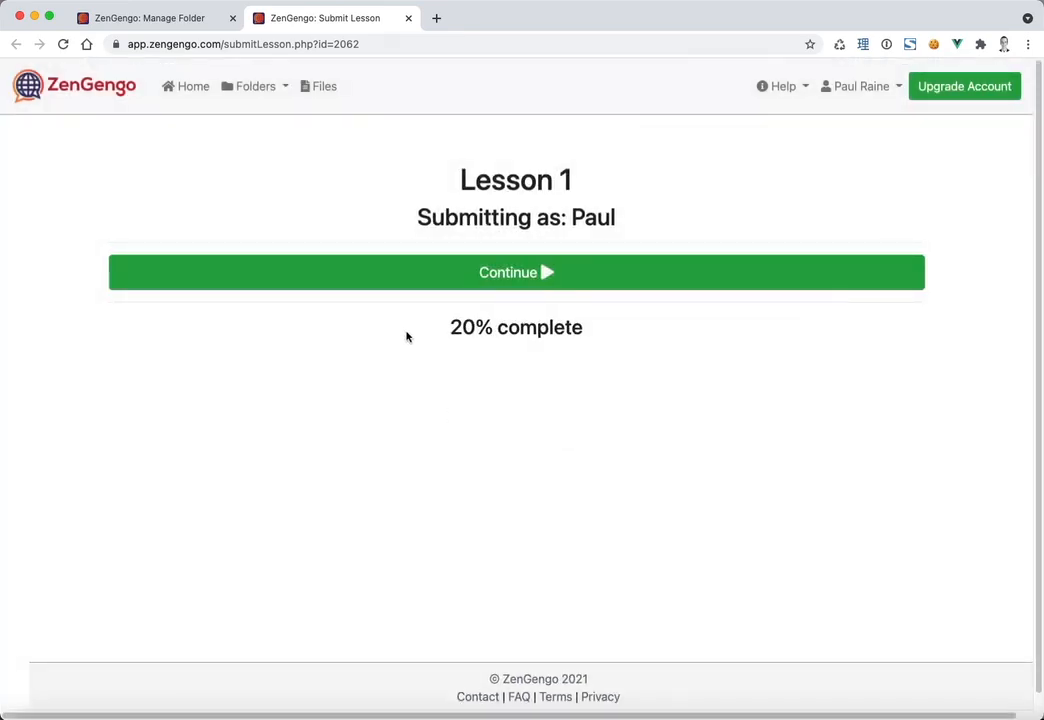
{"action": "left_click_drag", "start_coordinate": [404, 334], "coordinate": [689, 326]}
{"action": "left_click", "coordinate": [618, 468]}
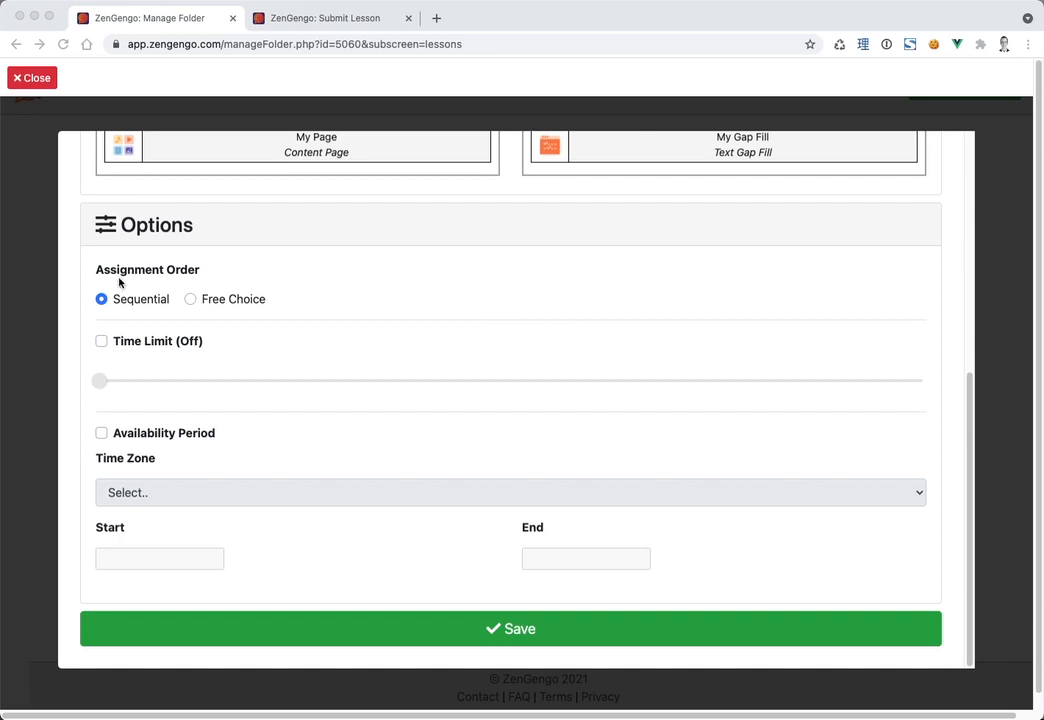
Set the assignment order of Lesson 1 to Free Choice in the lesson editor and save the lesson.
{"action": "left_click", "coordinate": [247, 301]}
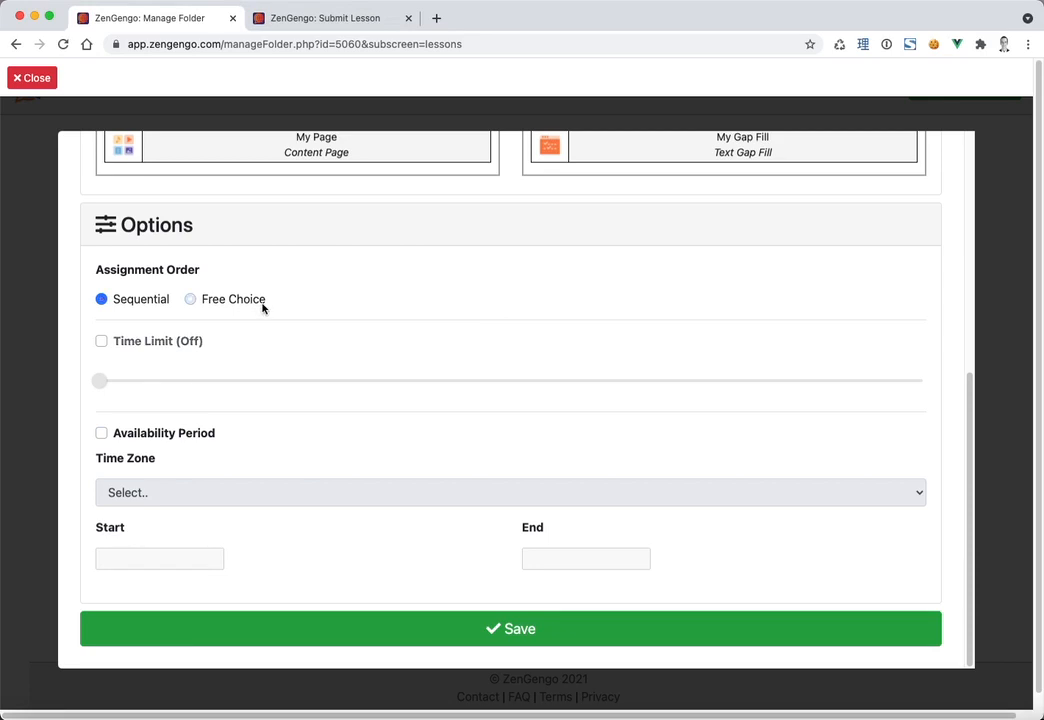
{"action": "left_click", "coordinate": [260, 302]}
{"action": "left_click", "coordinate": [447, 634]}
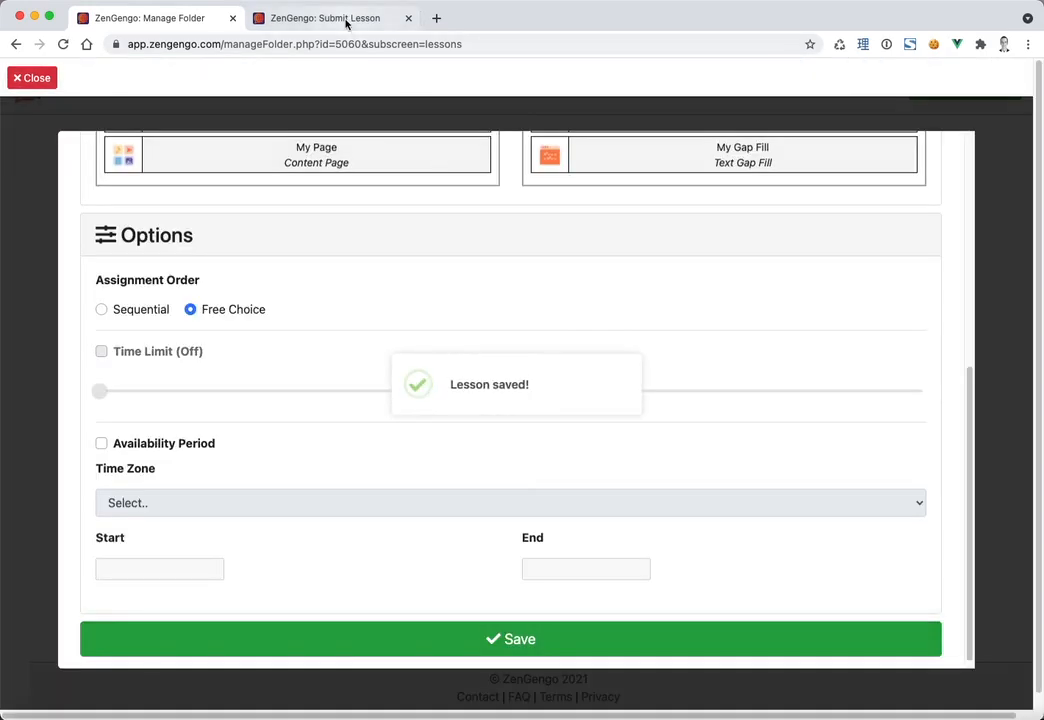
Reload the student view of Lesson 1, enter the student's name and continue the previous attempt.
{"action": "left_click", "coordinate": [345, 20]}
{"action": "left_click", "coordinate": [62, 46]}
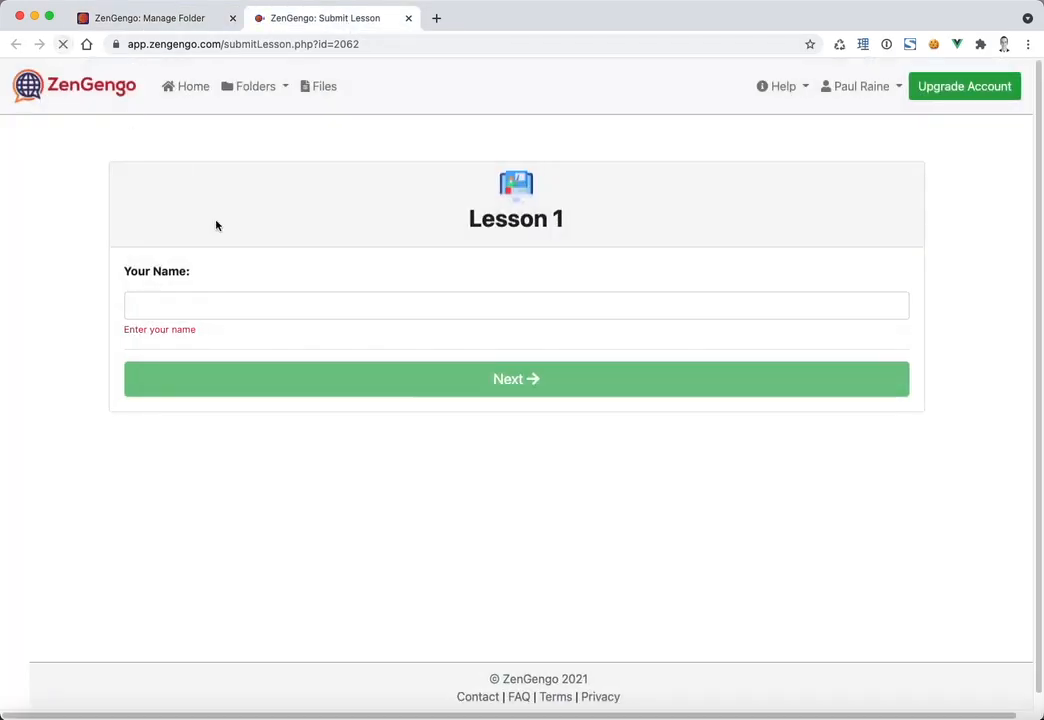
{"action": "left_click", "coordinate": [238, 307]}
{"action": "type", "text": "Paul"}
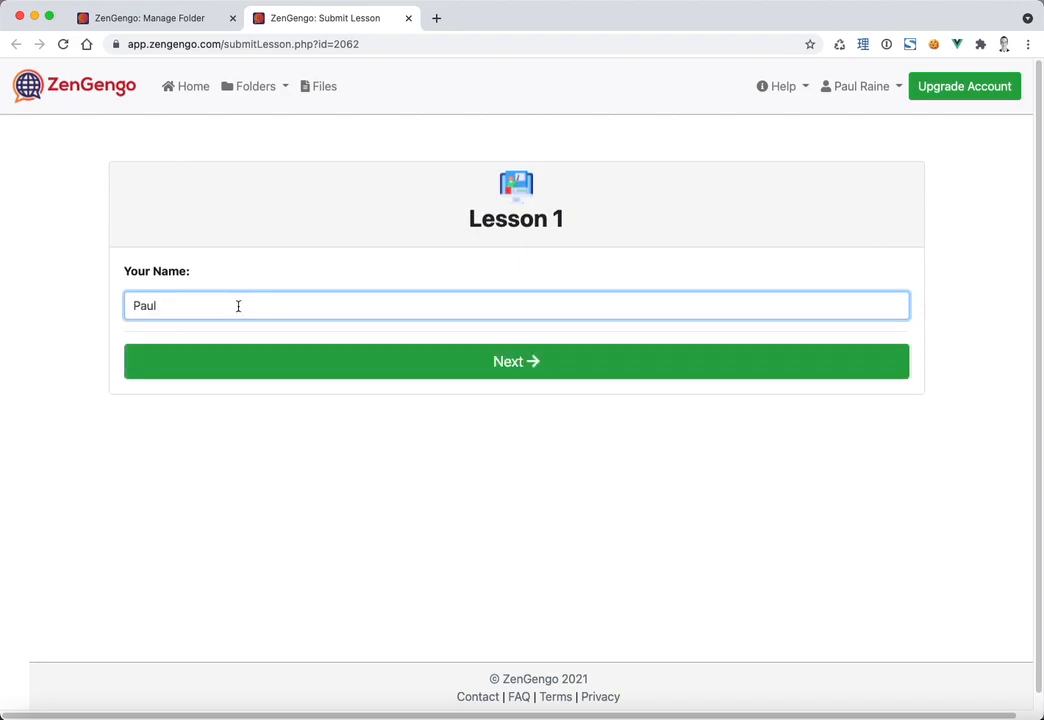
{"action": "left_click", "coordinate": [459, 365]}
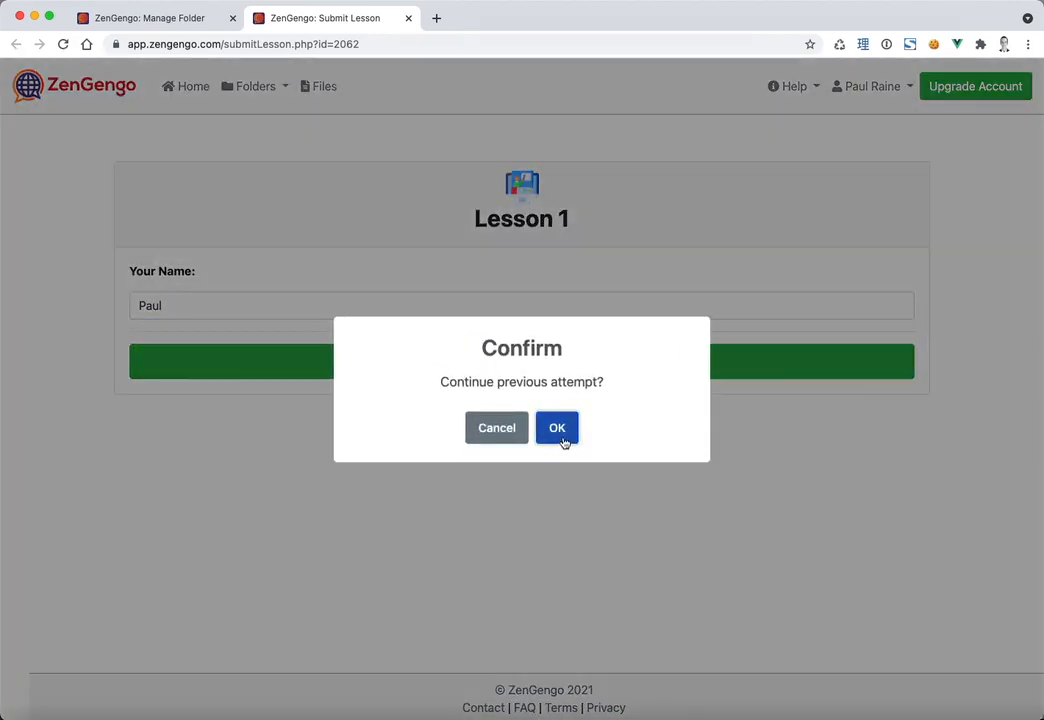
{"action": "left_click", "coordinate": [561, 437]}
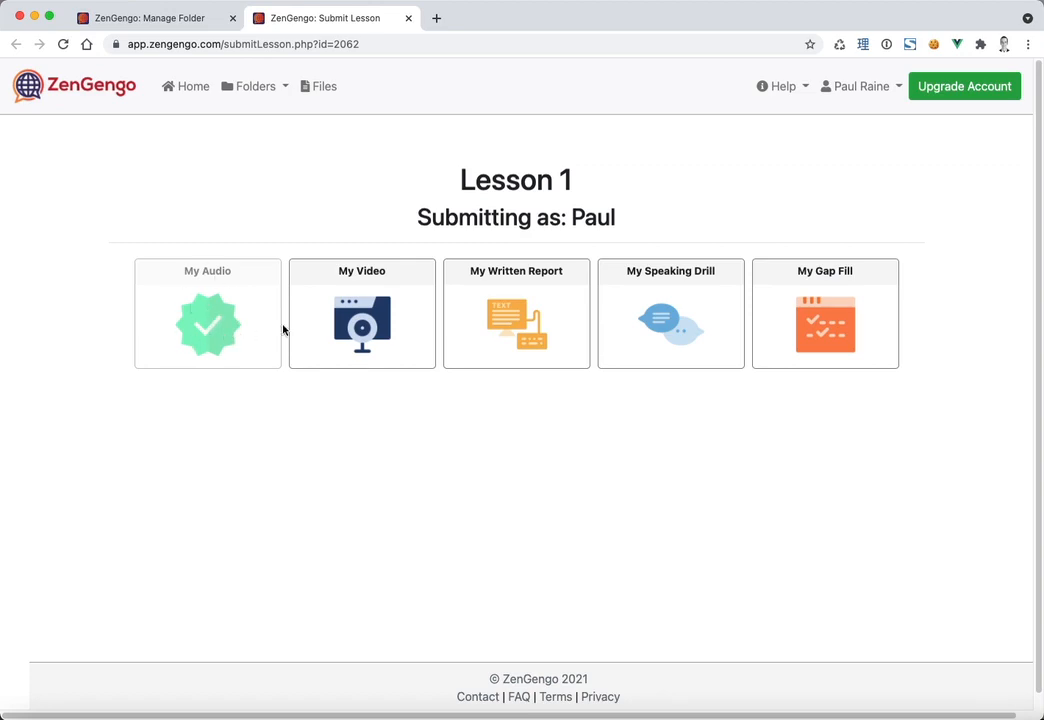
Open the My Written Report and My Video assignments from the lesson overview, closing each without submitting.
{"action": "left_click", "coordinate": [532, 328]}
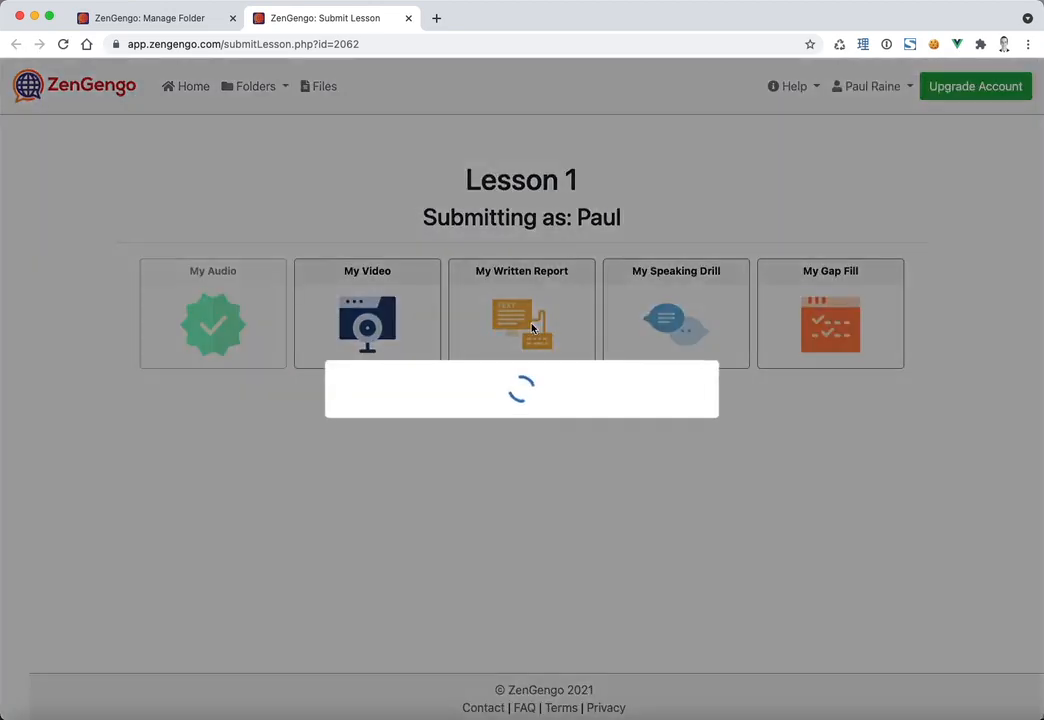
{"action": "left_click", "coordinate": [30, 78]}
{"action": "left_click", "coordinate": [552, 436]}
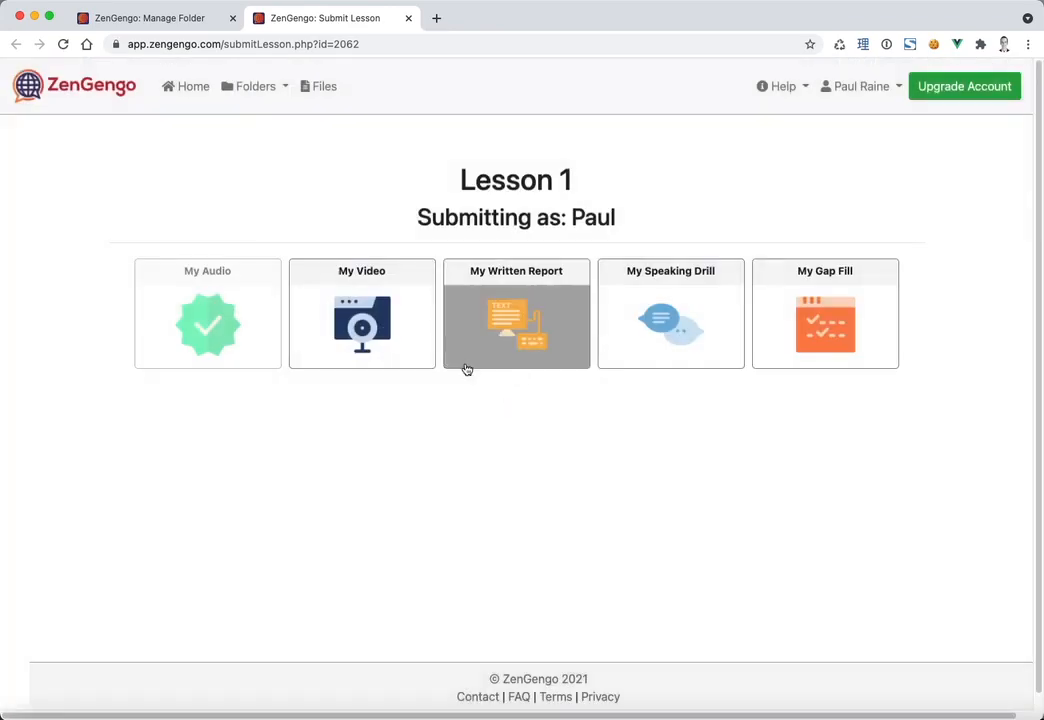
{"action": "left_click", "coordinate": [366, 326]}
{"action": "left_click", "coordinate": [45, 80]}
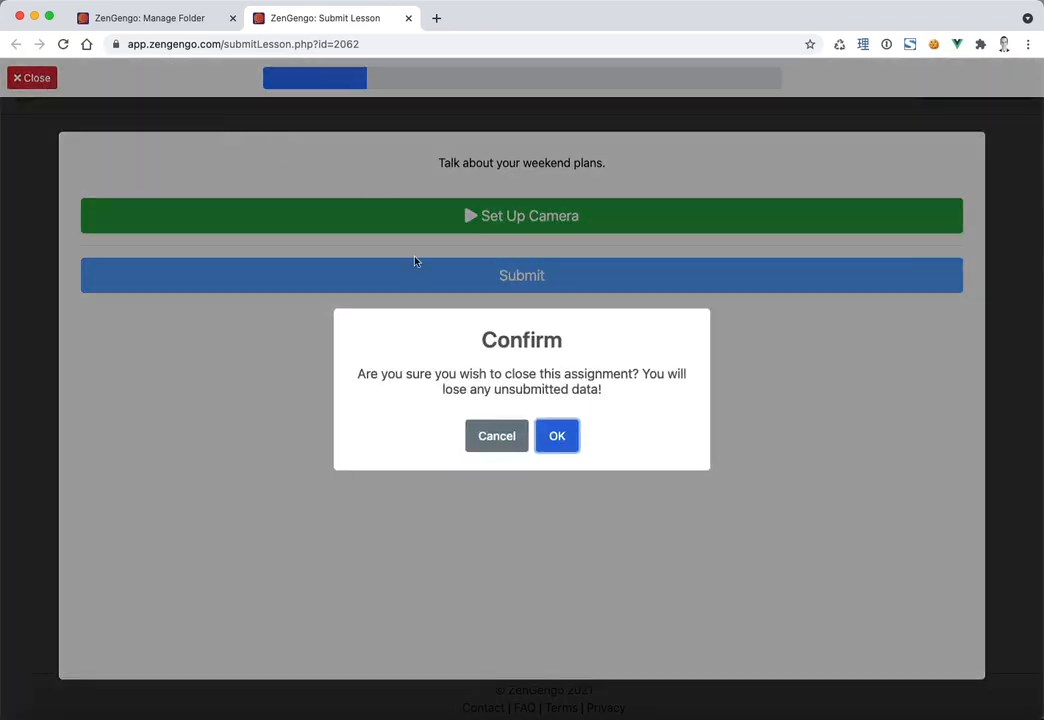
{"action": "left_click", "coordinate": [557, 436]}
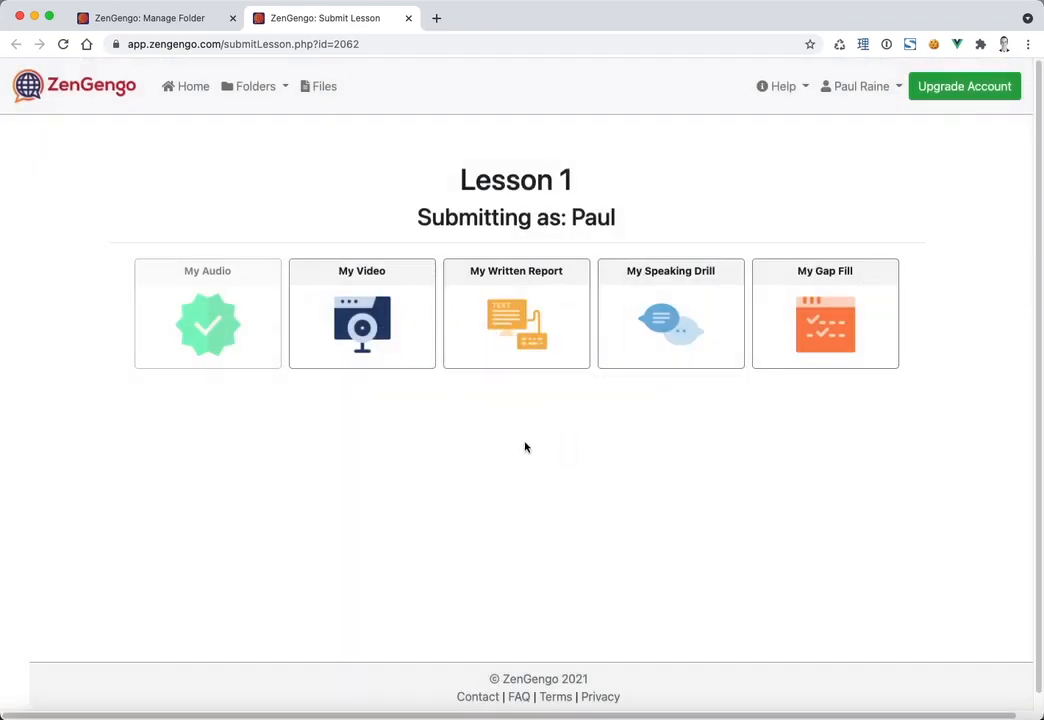
Set the lesson's assignment order to Sequential, enable a time limit of 5 minutes and save the lesson.
{"action": "left_click", "coordinate": [157, 24]}
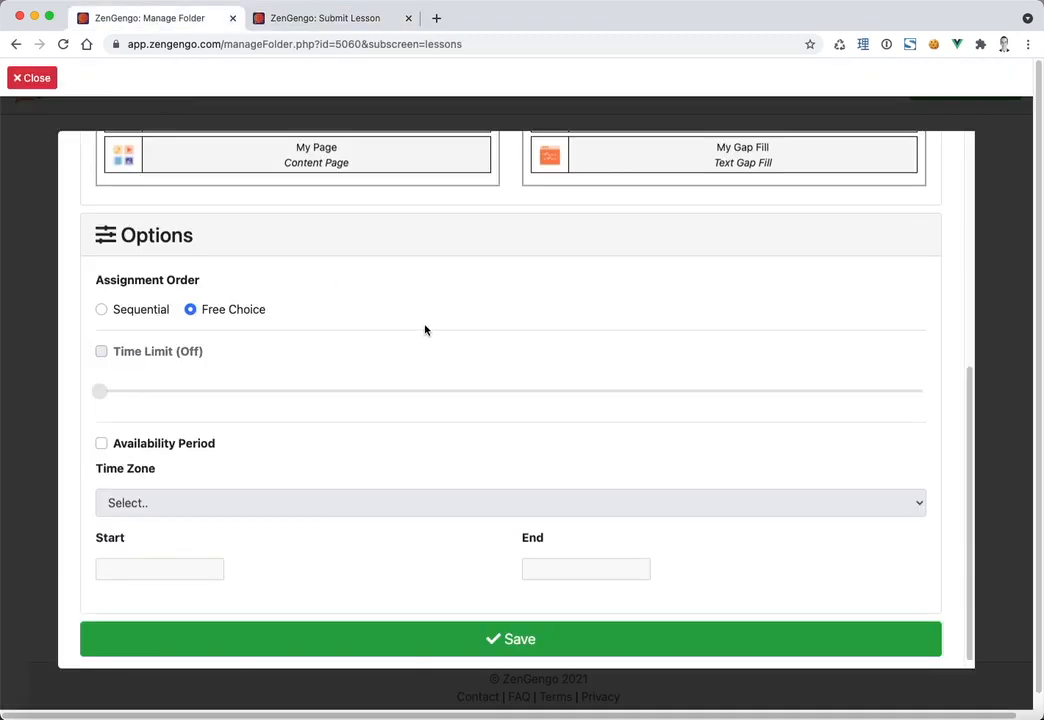
{"action": "scroll", "coordinate": [424, 348], "scroll_direction": "down", "scroll_amount": 1}
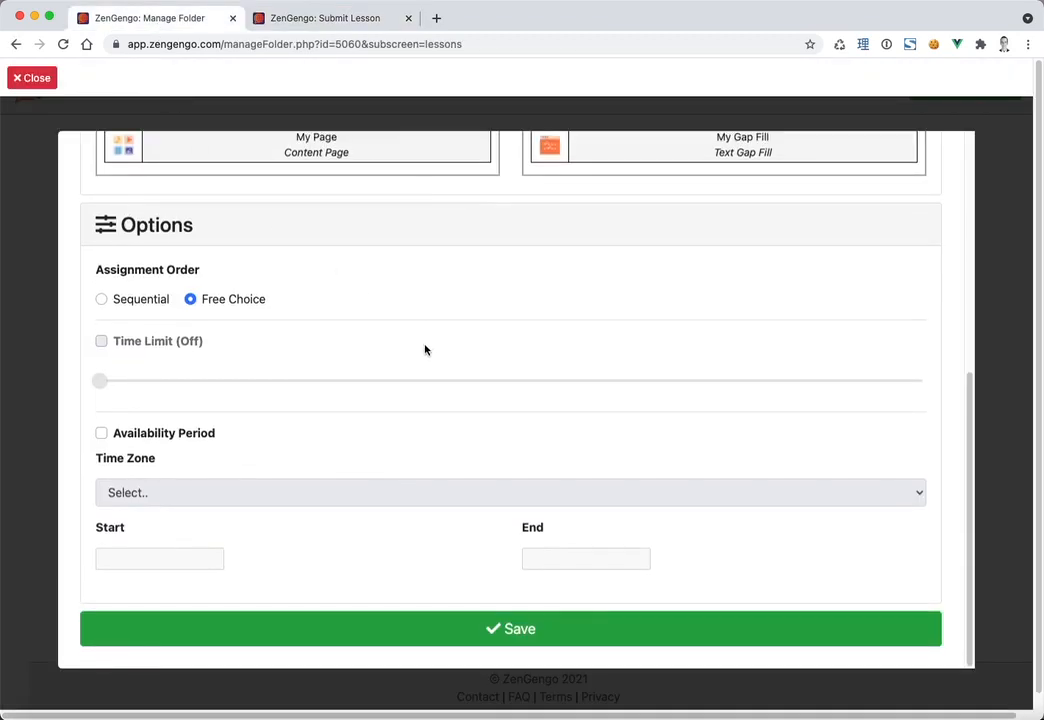
{"action": "left_click", "coordinate": [140, 300]}
{"action": "left_click", "coordinate": [142, 345]}
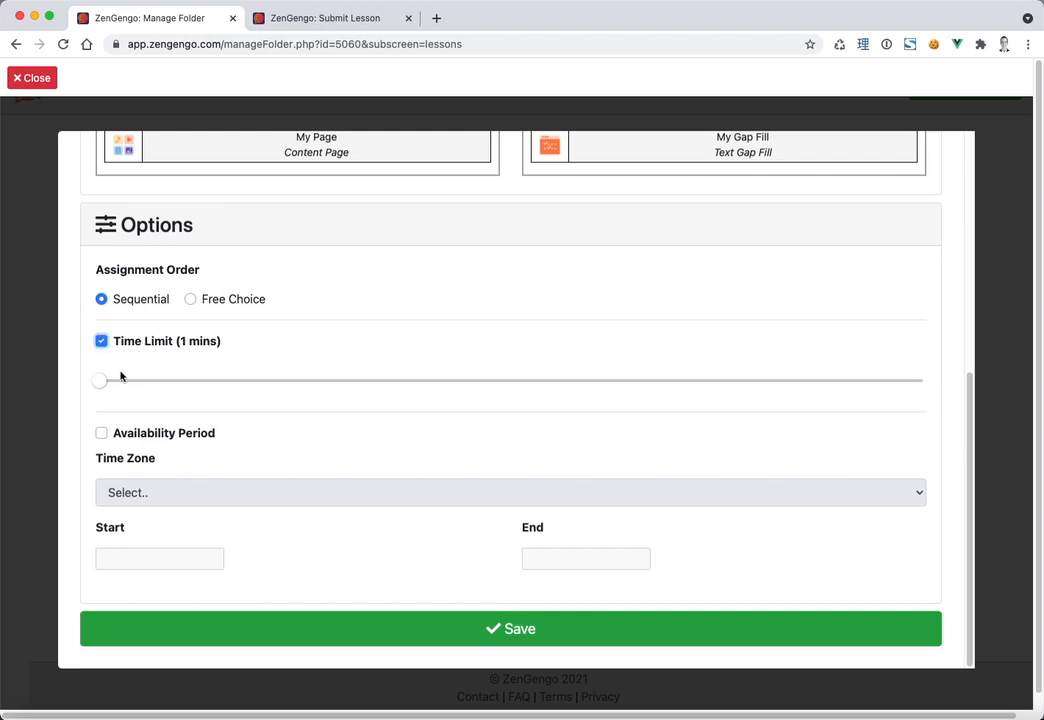
{"action": "left_click_drag", "start_coordinate": [100, 383], "coordinate": [158, 384]}
{"action": "left_click", "coordinate": [510, 628]}
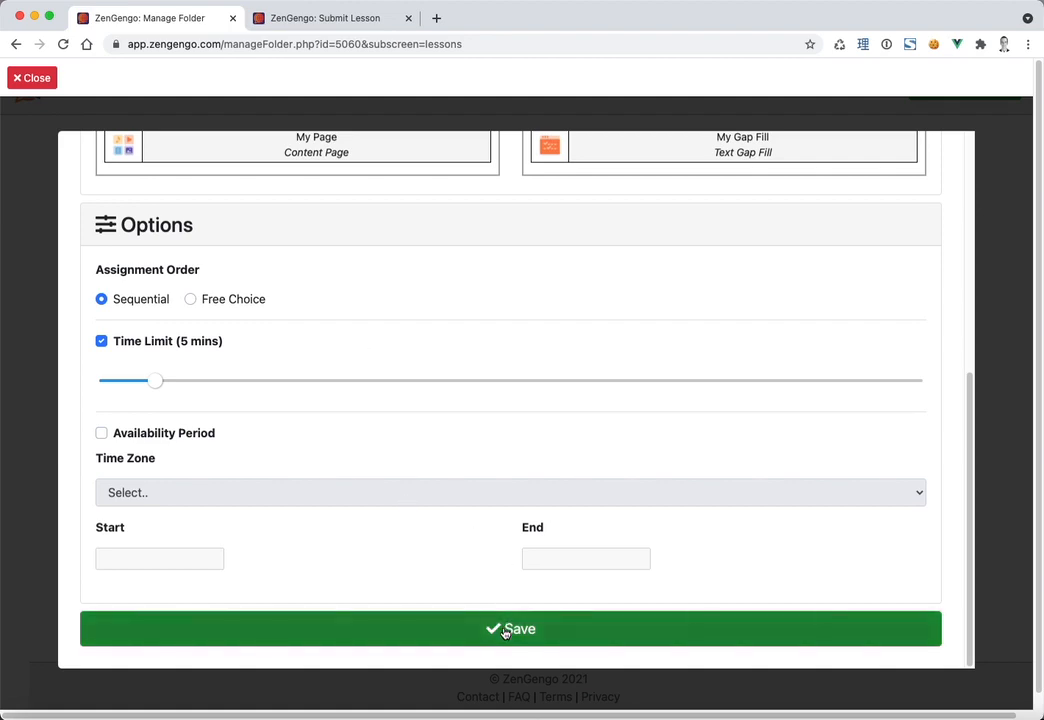
Reload the student view, resume the previous attempt and check the time available for Lesson 1.
{"action": "left_click", "coordinate": [303, 26]}
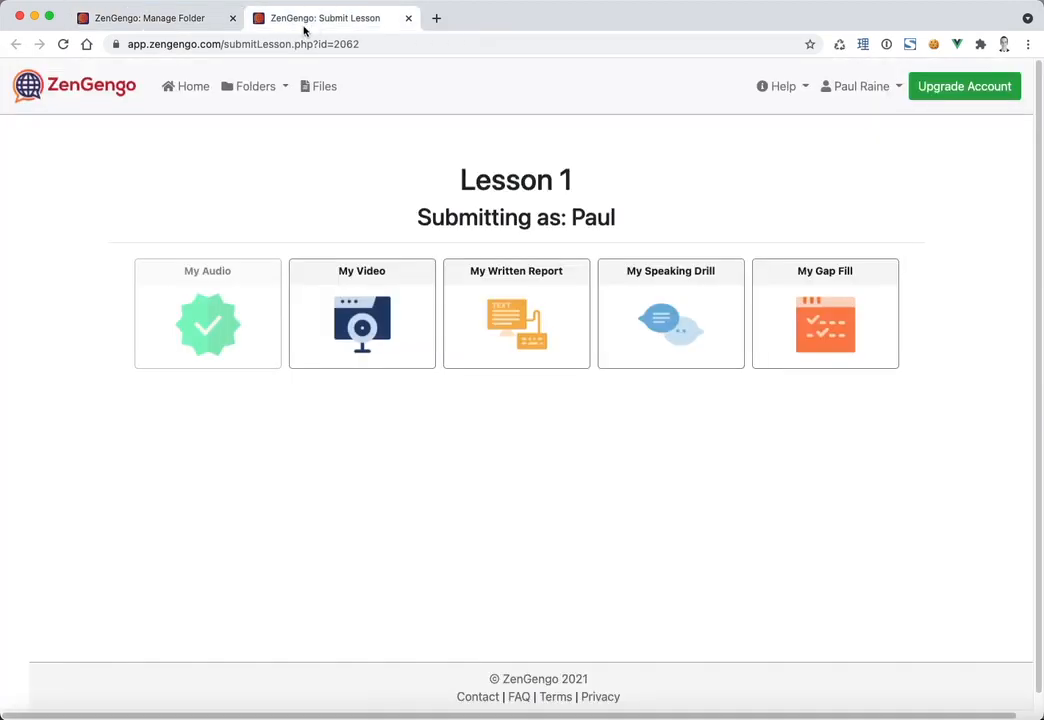
{"action": "left_click", "coordinate": [62, 44]}
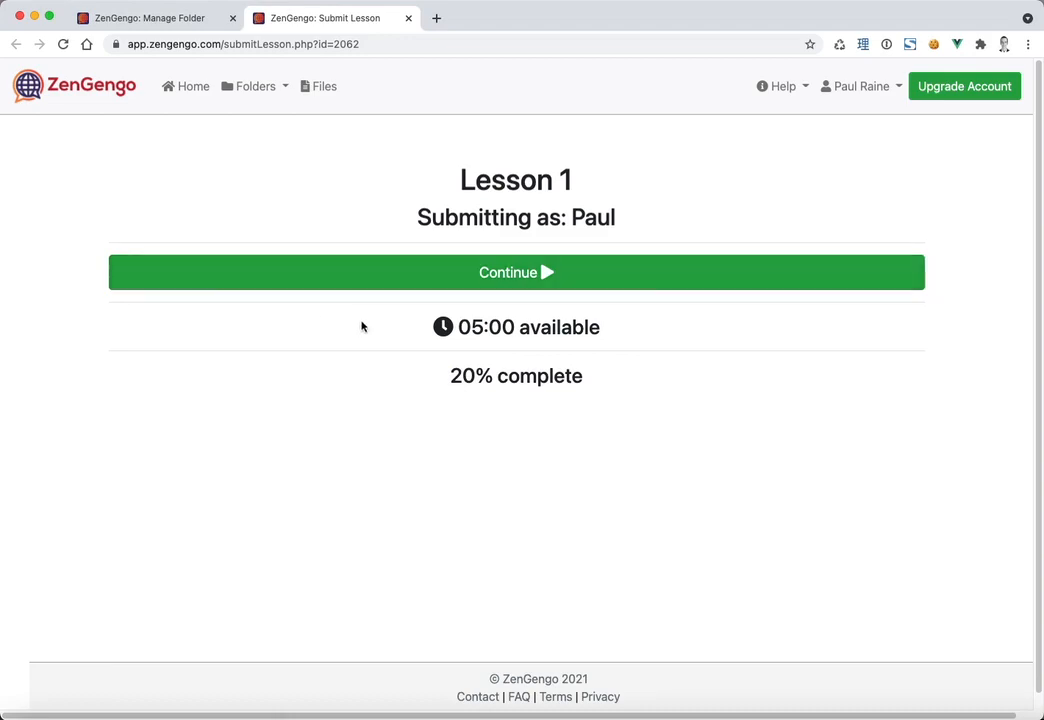
{"action": "left_click_drag", "start_coordinate": [461, 321], "coordinate": [648, 327]}
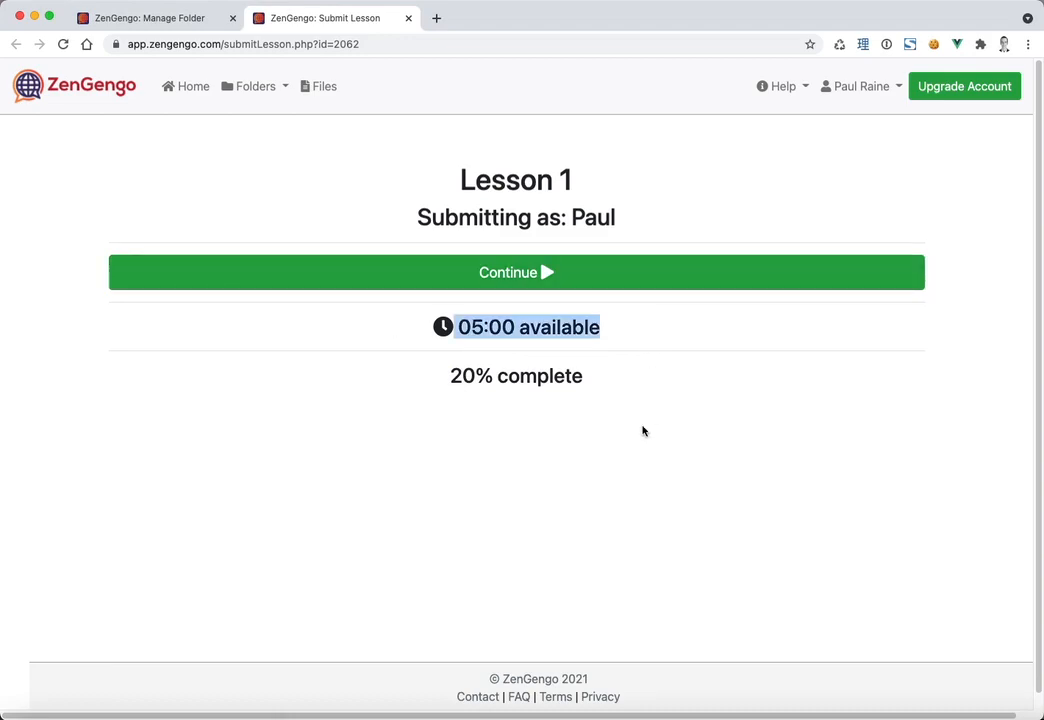
{"action": "left_click", "coordinate": [583, 454]}
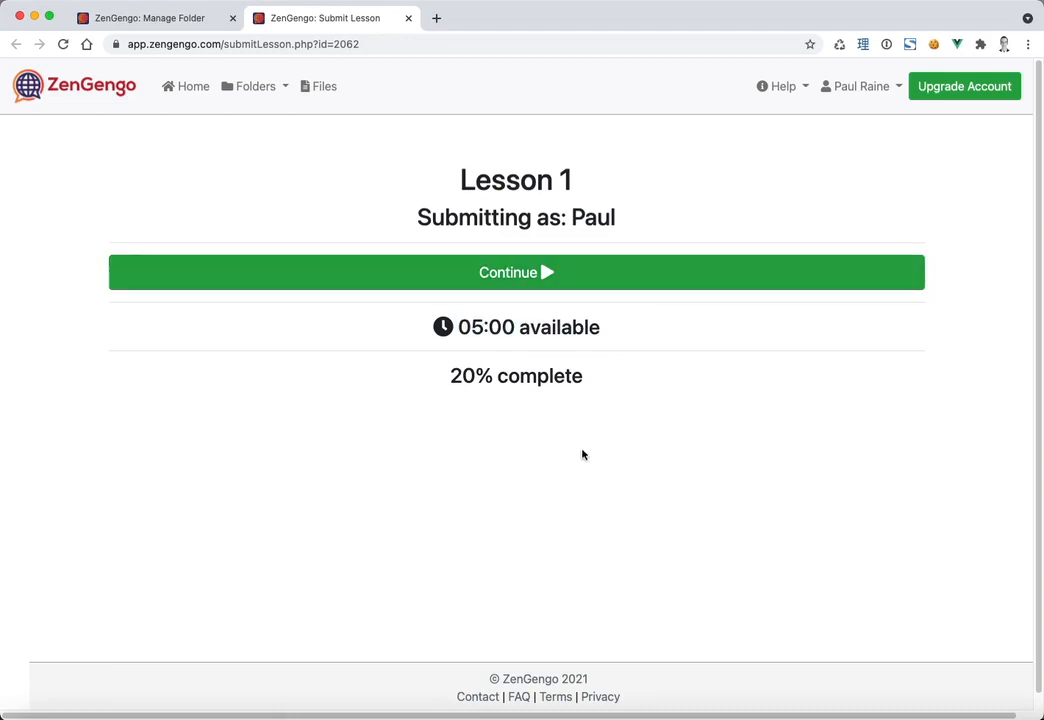
Continue the timed lesson, then check the remaining time and completion percentage on reopening the attempt.
{"action": "left_click", "coordinate": [553, 274]}
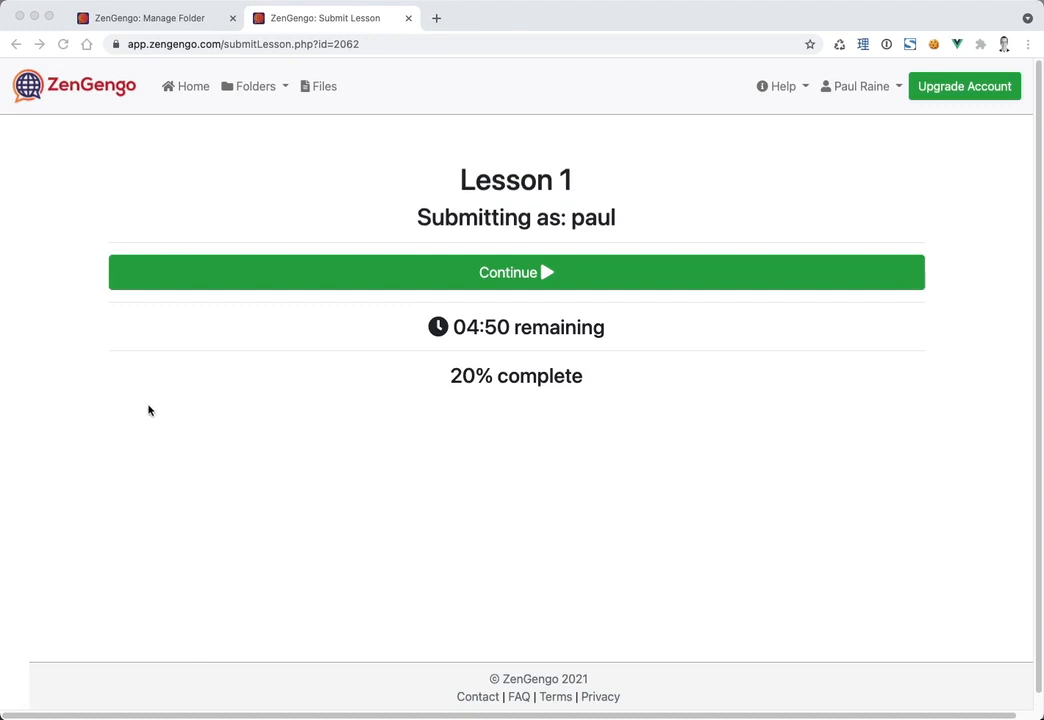
{"action": "left_click", "coordinate": [168, 436]}
{"action": "left_click_drag", "start_coordinate": [673, 326], "coordinate": [410, 340]}
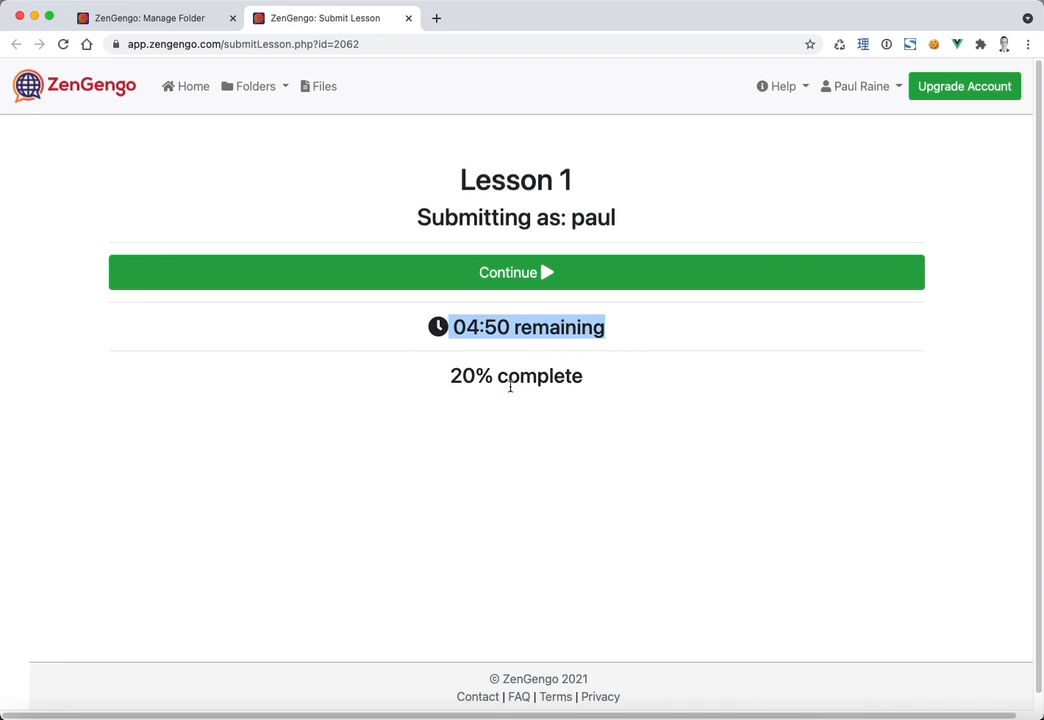
{"action": "left_click", "coordinate": [581, 371]}
{"action": "left_click_drag", "start_coordinate": [581, 371], "coordinate": [382, 378]}
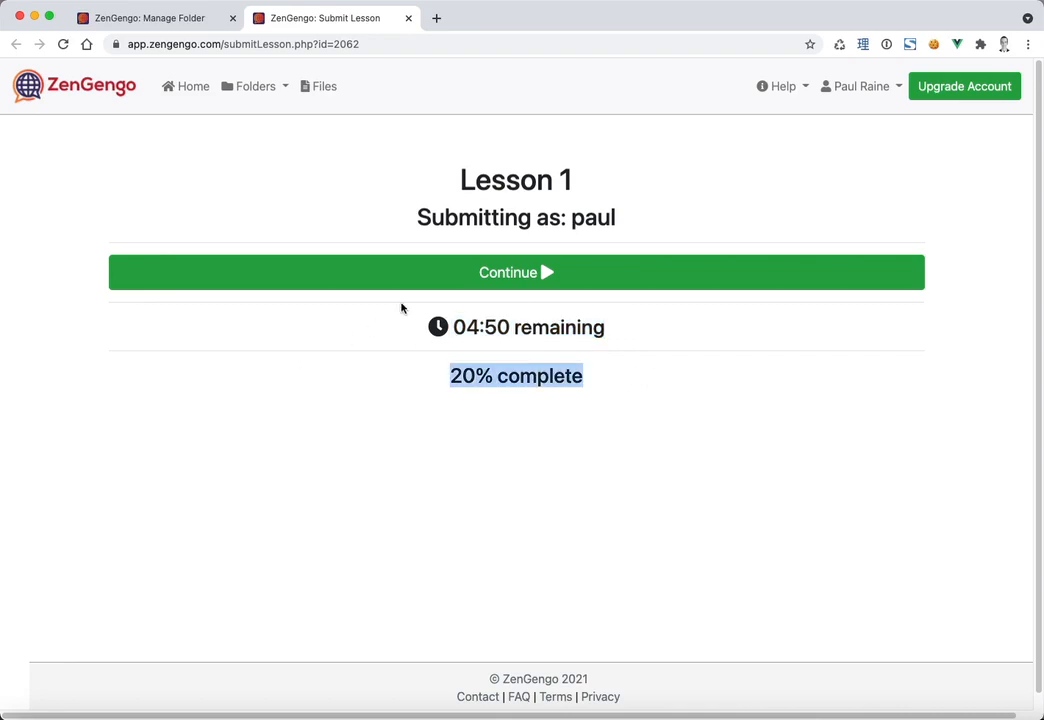
{"action": "left_click", "coordinate": [424, 280]}
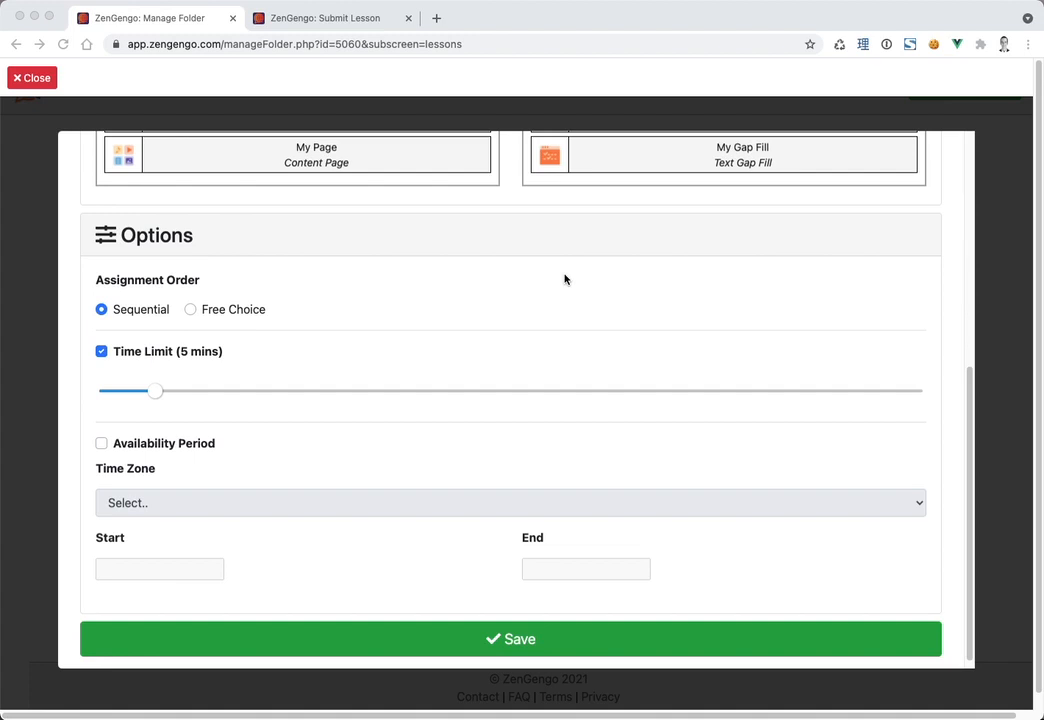
Turn off the time limit of Lesson 1 in the lesson editor's options.
{"action": "left_click", "coordinate": [163, 352]}
{"action": "left_click", "coordinate": [185, 356]}
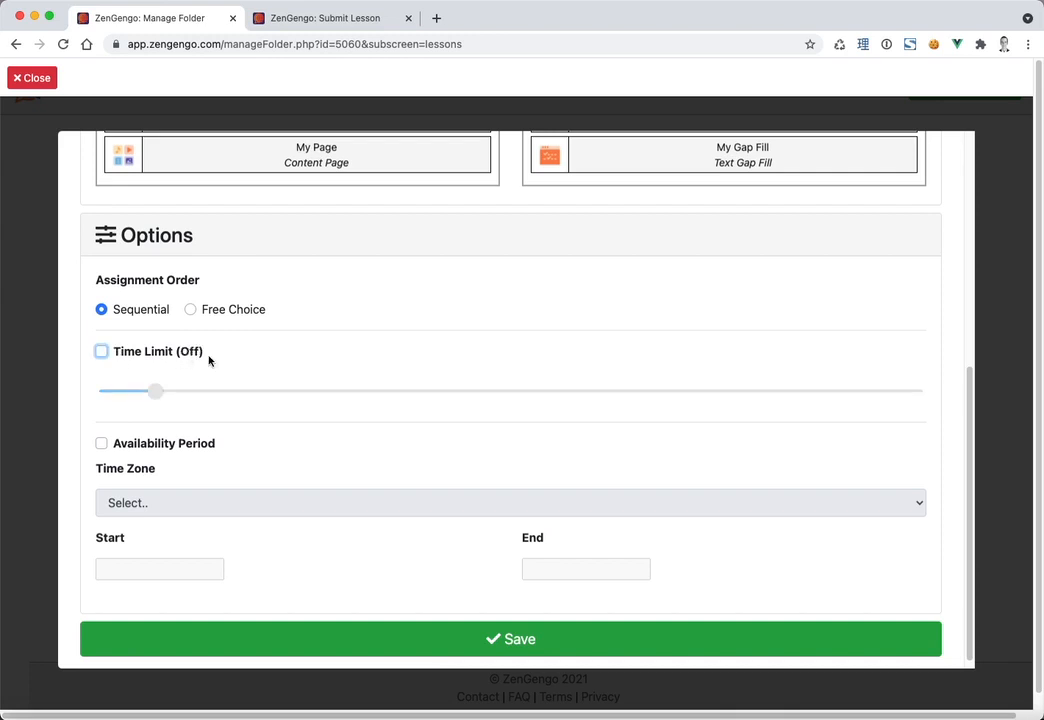
{"action": "scroll", "coordinate": [505, 455], "scroll_direction": "down", "scroll_amount": 1}
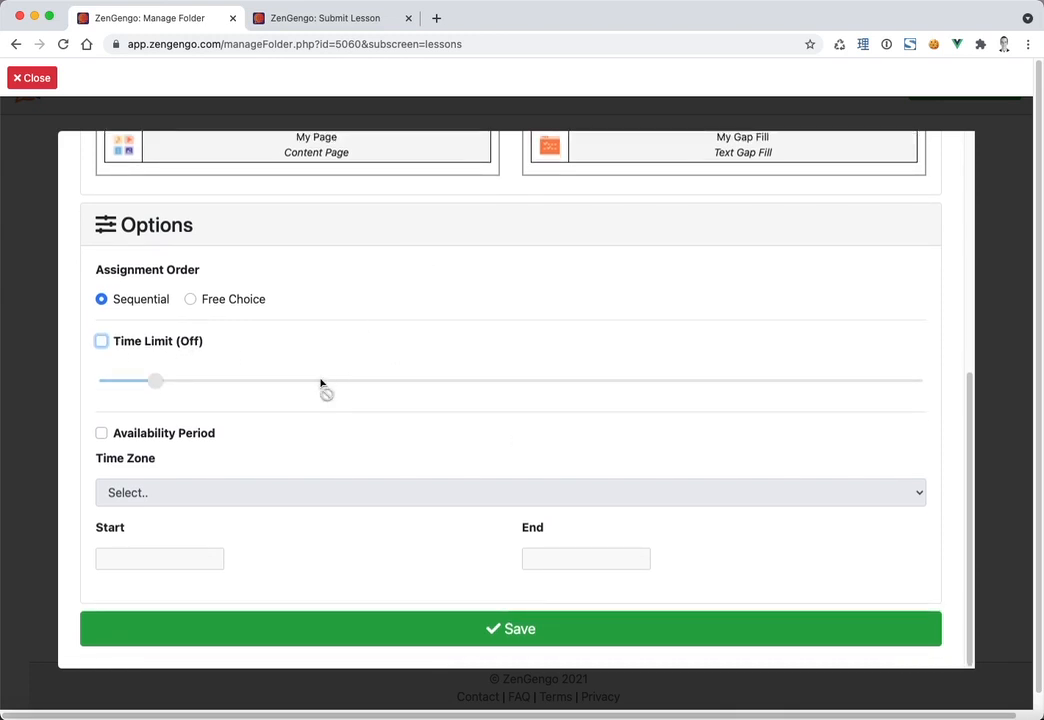
{"action": "left_click", "coordinate": [190, 434]}
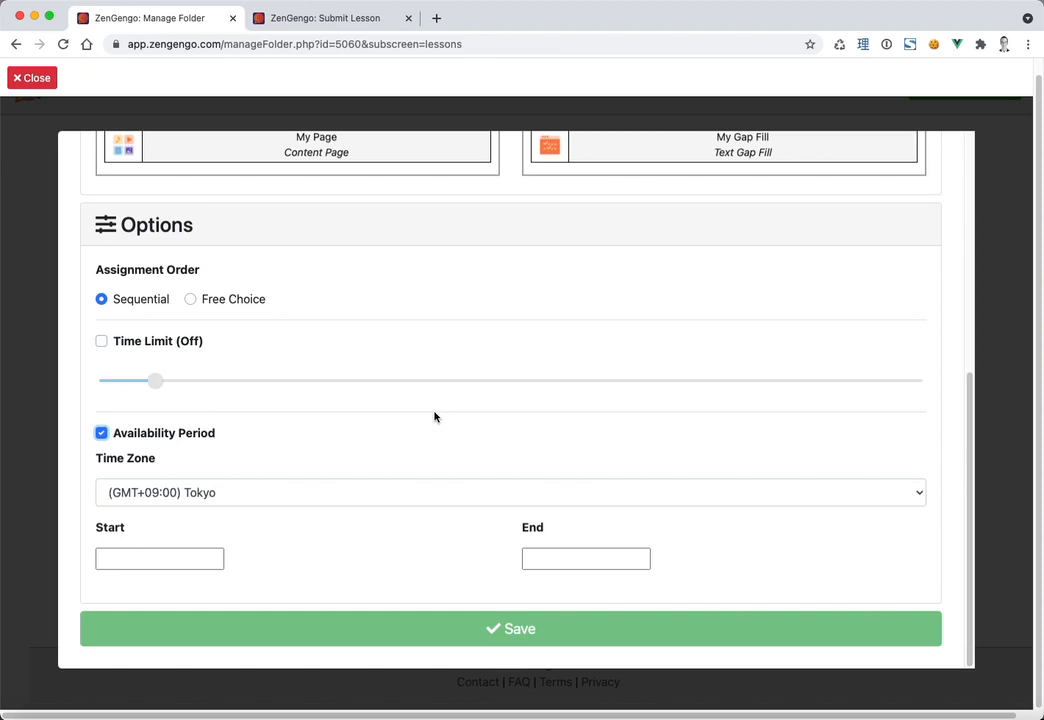
{"action": "left_click", "coordinate": [182, 565]}
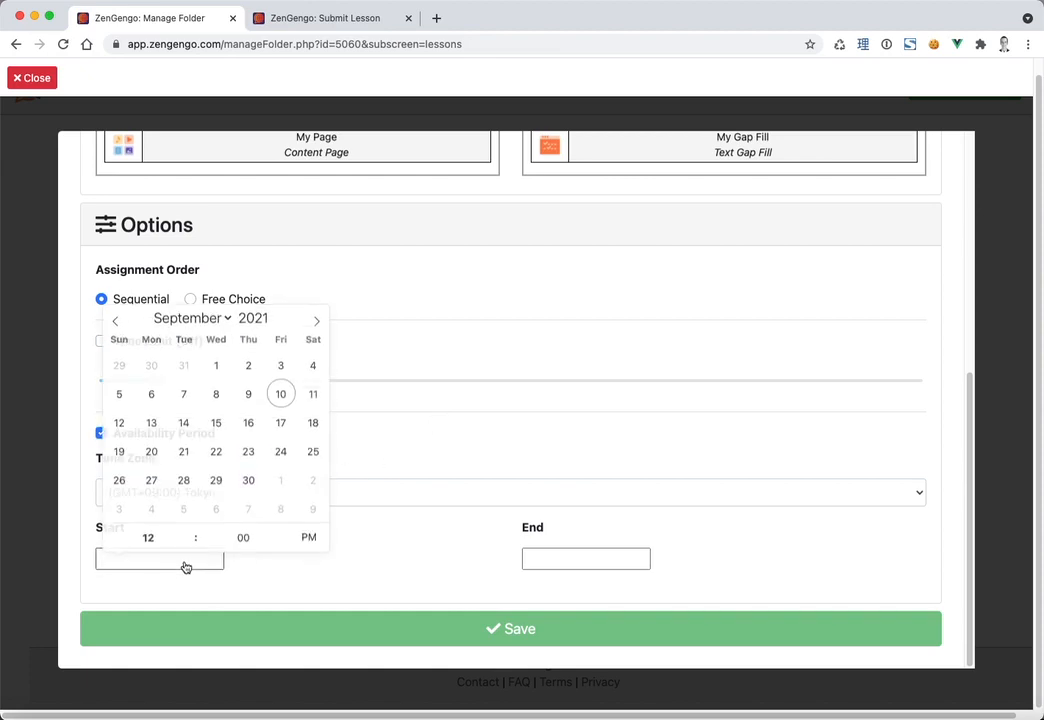
{"action": "left_click", "coordinate": [281, 396]}
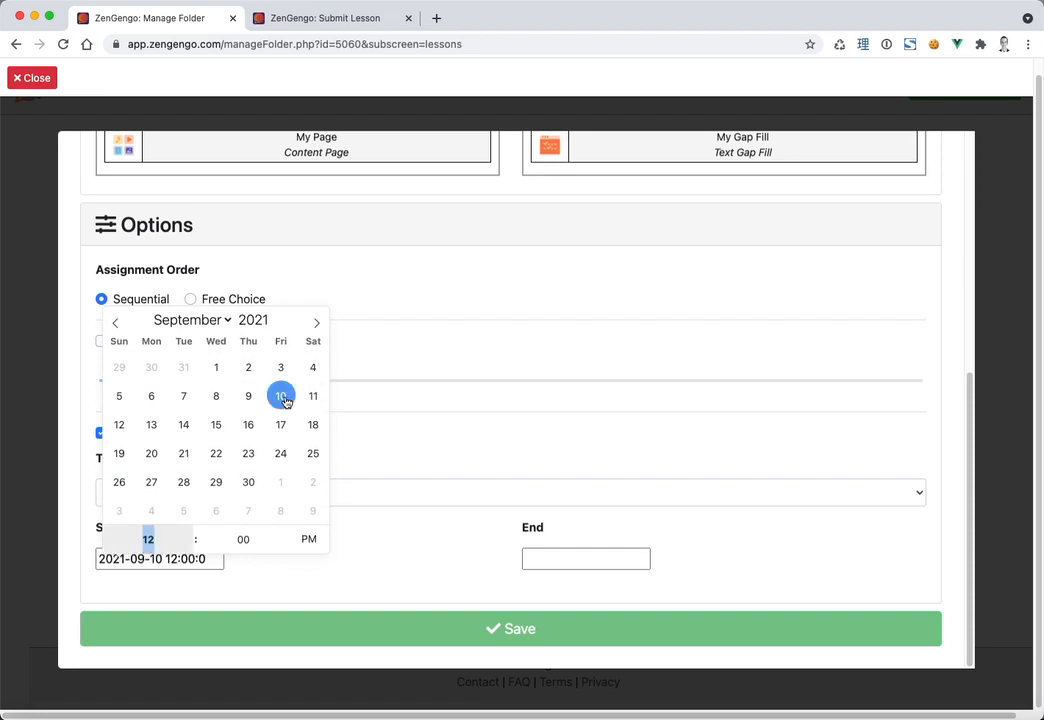
{"action": "left_click", "coordinate": [400, 556]}
{"action": "left_click", "coordinate": [618, 560]}
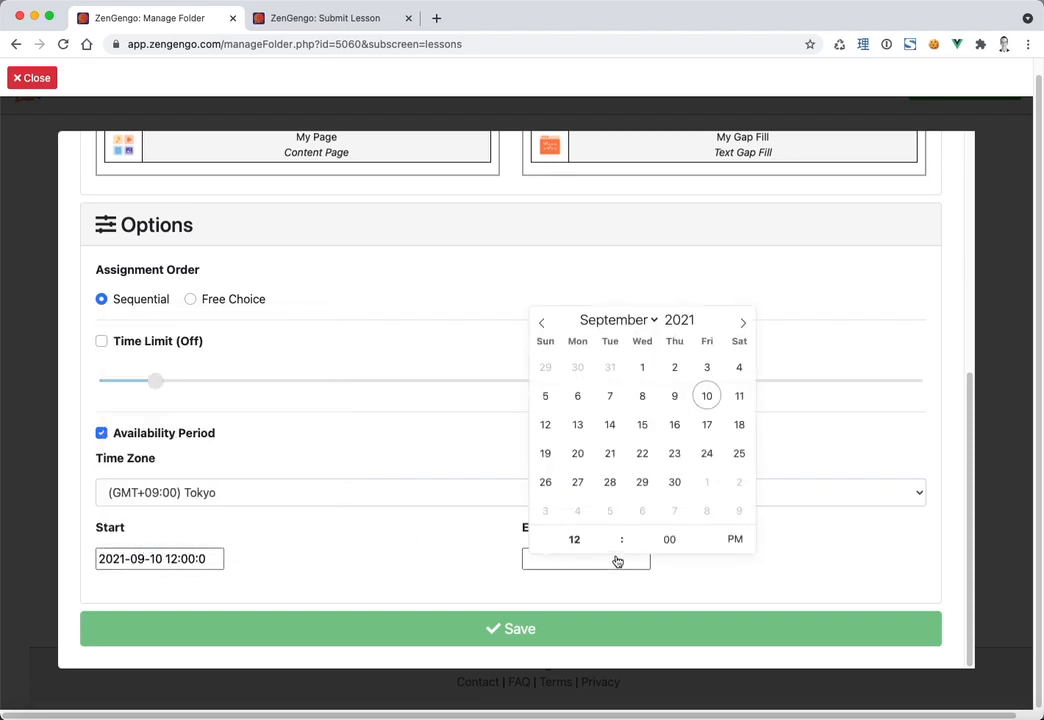
{"action": "left_click", "coordinate": [706, 424]}
{"action": "left_click", "coordinate": [394, 534]}
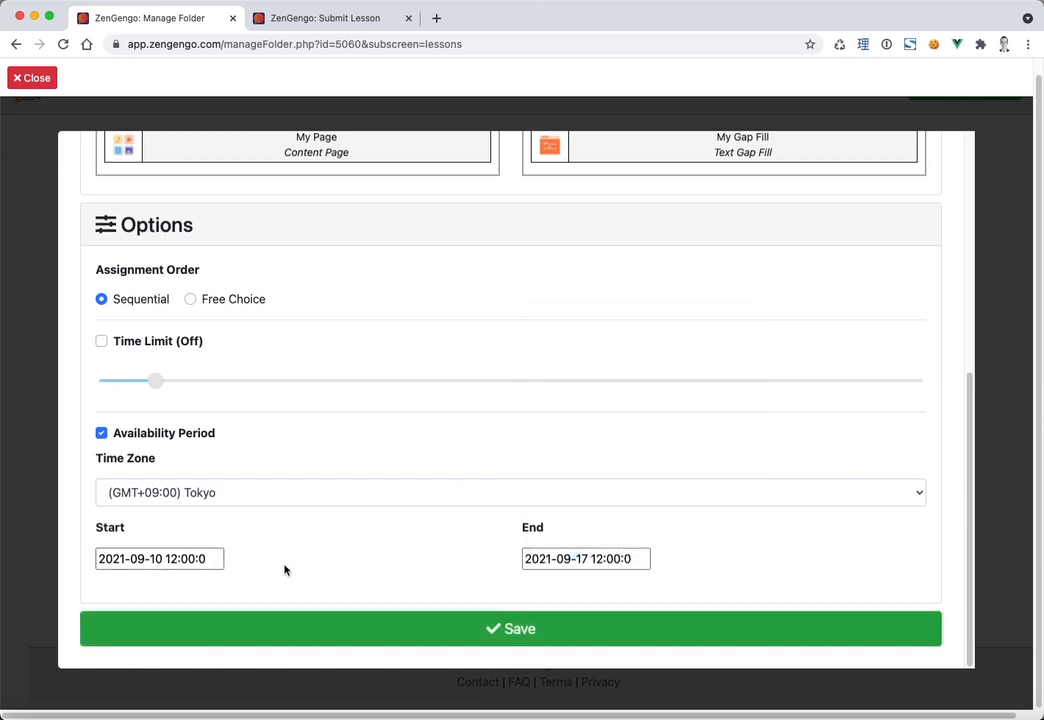
{"action": "left_click", "coordinate": [606, 560]}
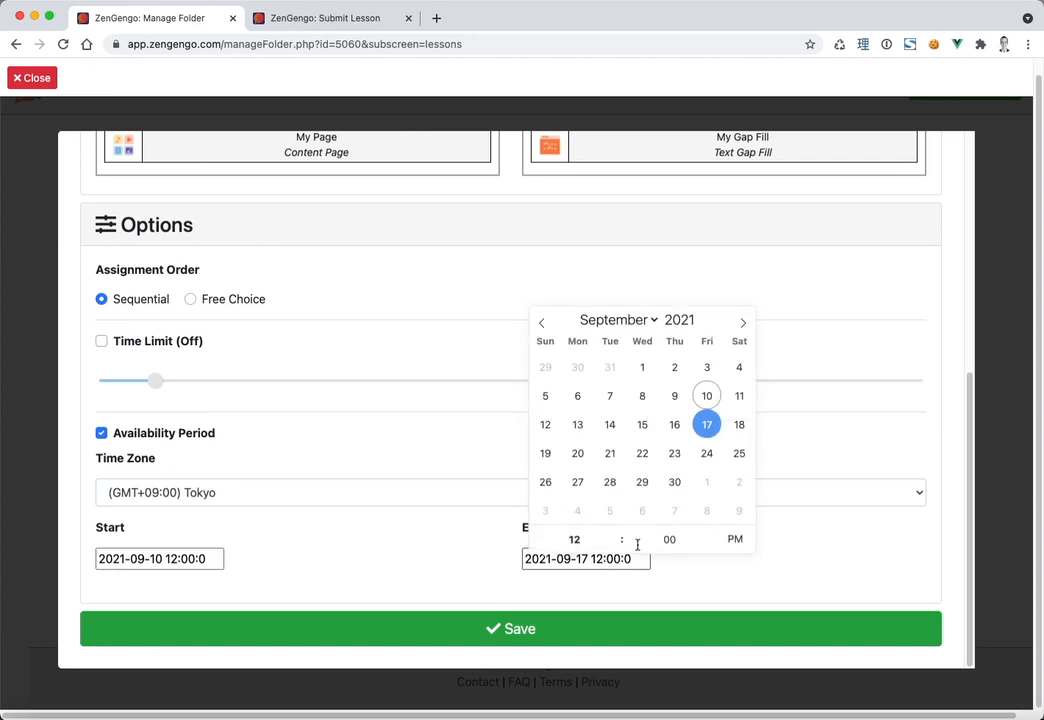
{"action": "left_click", "coordinate": [707, 425]}
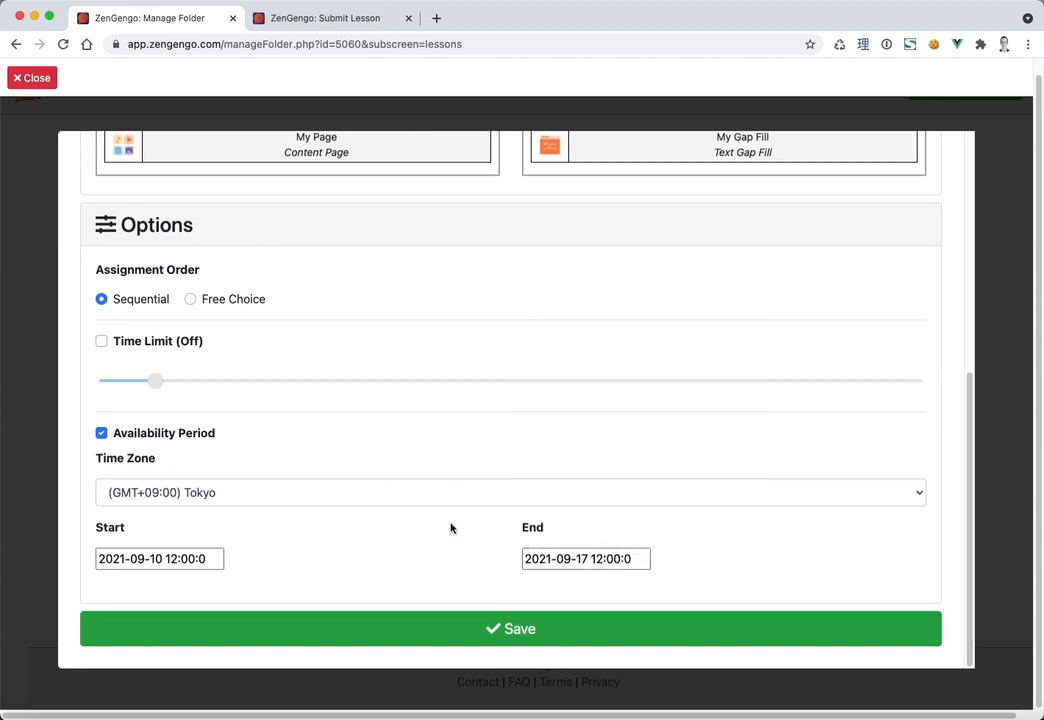
{"action": "left_click", "coordinate": [468, 629]}
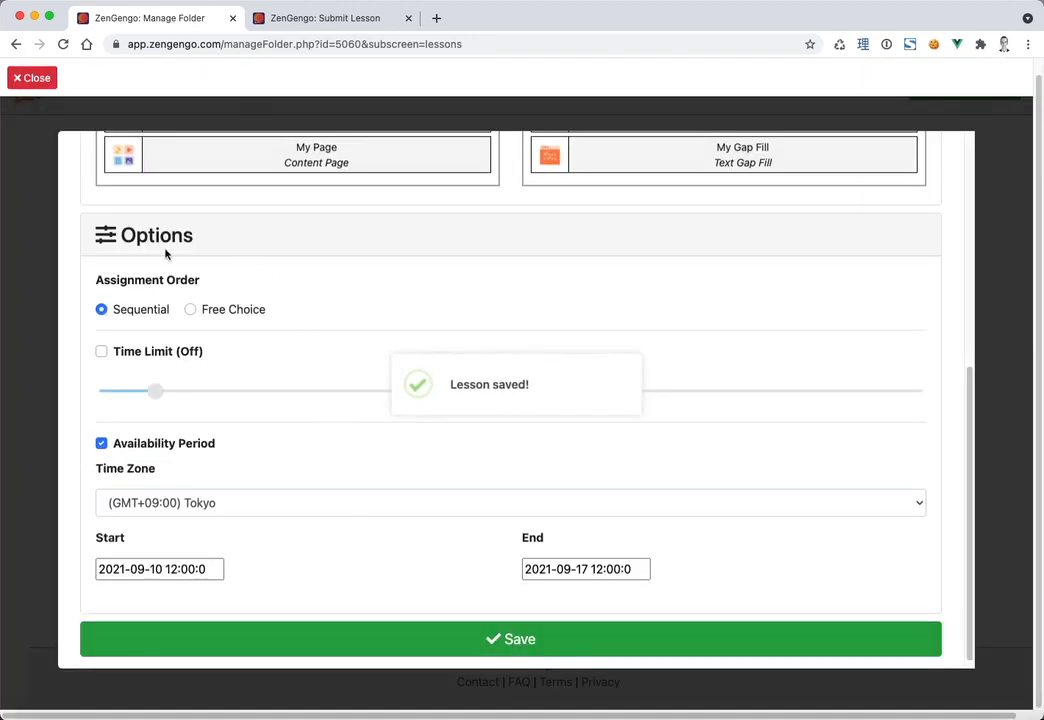
Reload the student view to check whether Lesson 1 can be accessed, and return to the lesson editor.
{"action": "left_click", "coordinate": [316, 18]}
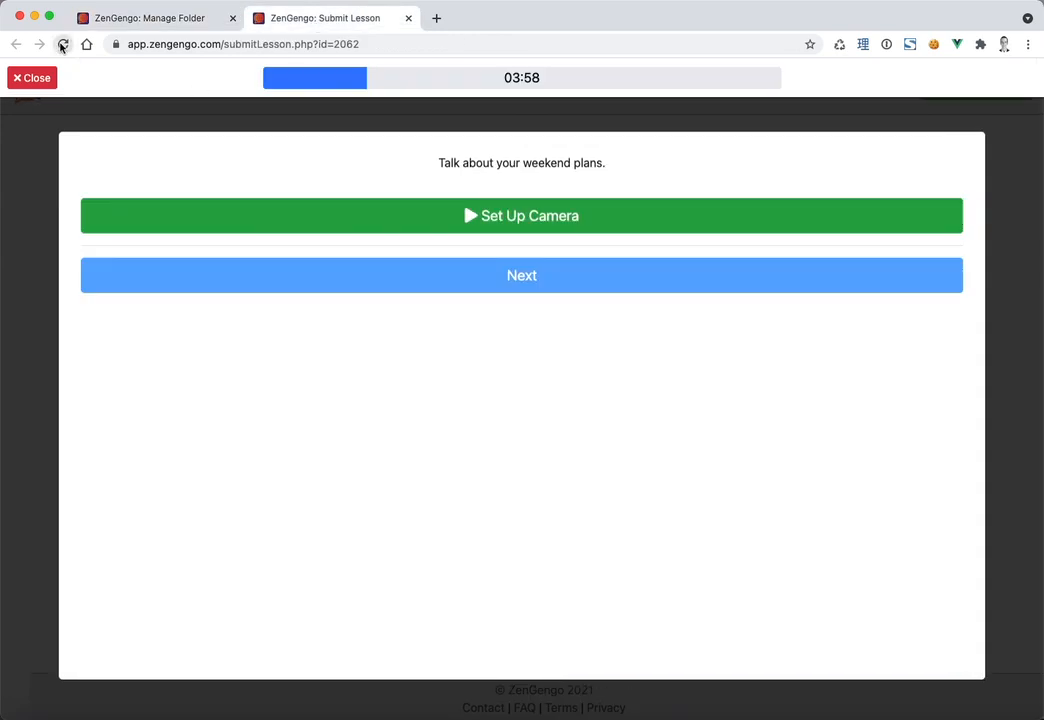
{"action": "left_click", "coordinate": [62, 44]}
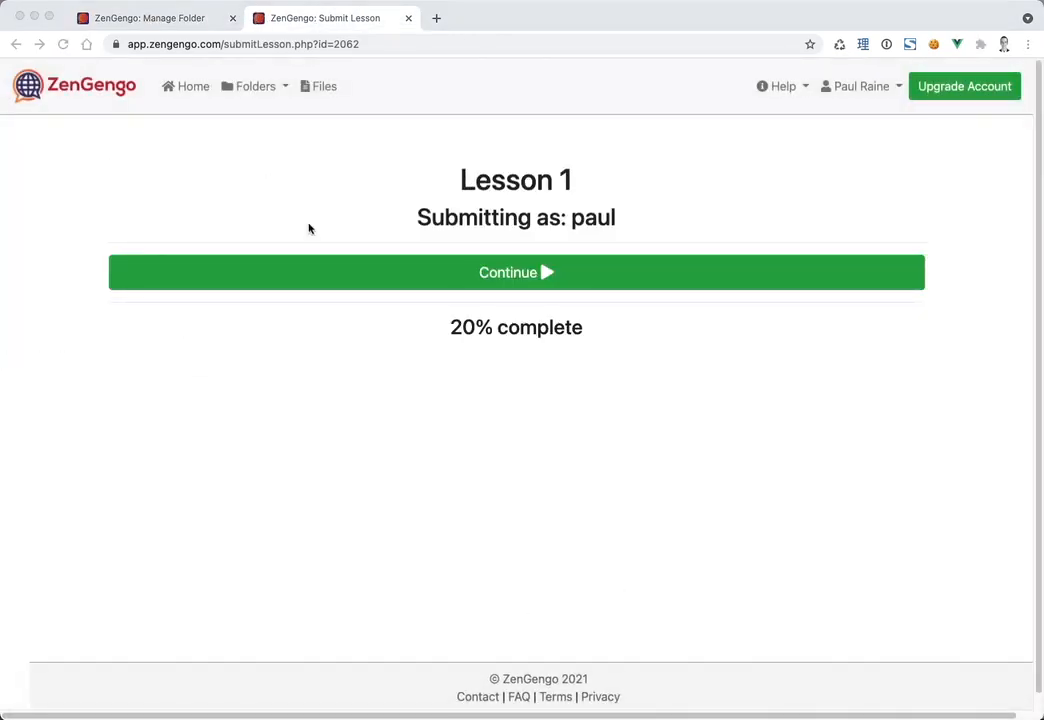
{"action": "left_click", "coordinate": [155, 18]}
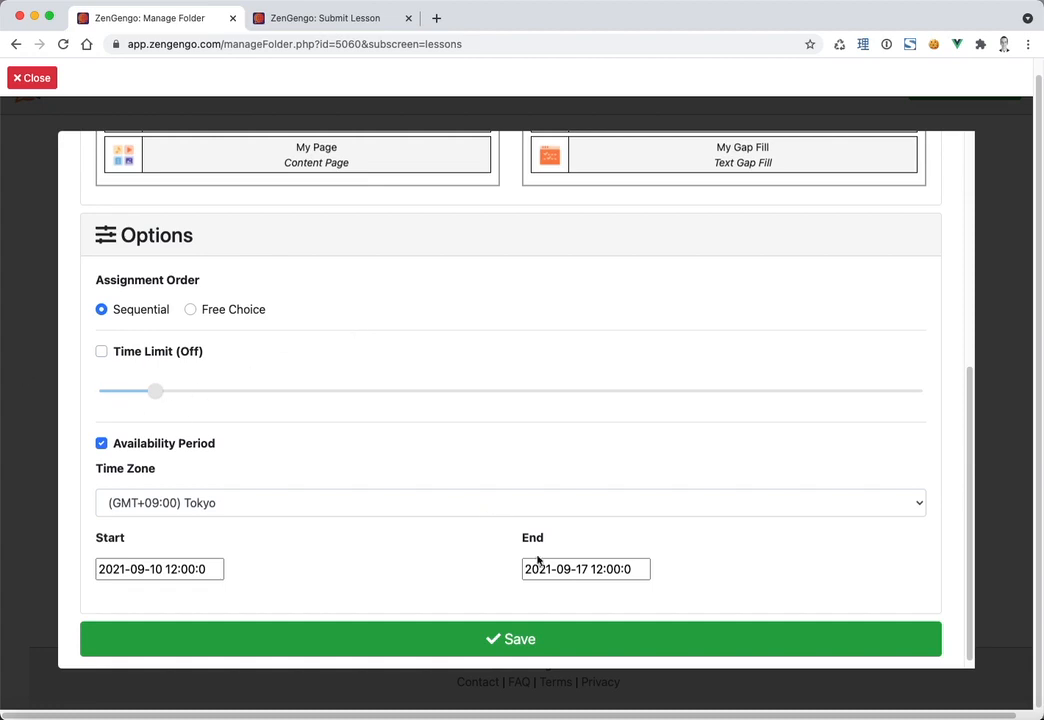
{"action": "left_click", "coordinate": [166, 569]}
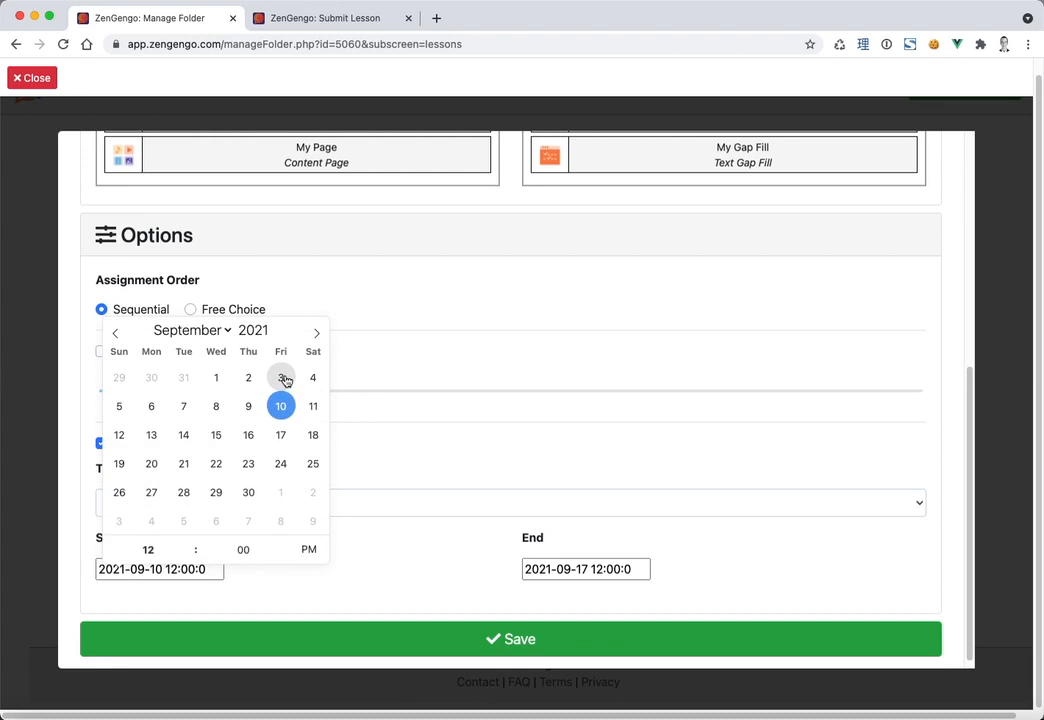
{"action": "left_click", "coordinate": [284, 378]}
{"action": "left_click", "coordinate": [610, 569]}
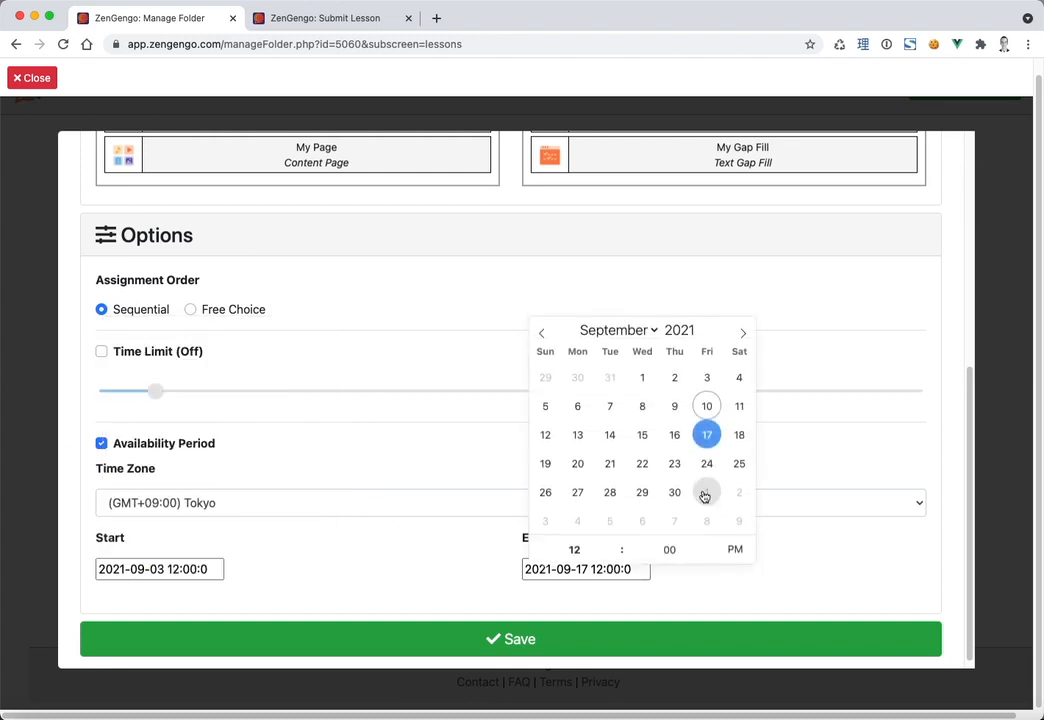
{"action": "left_click", "coordinate": [739, 378]}
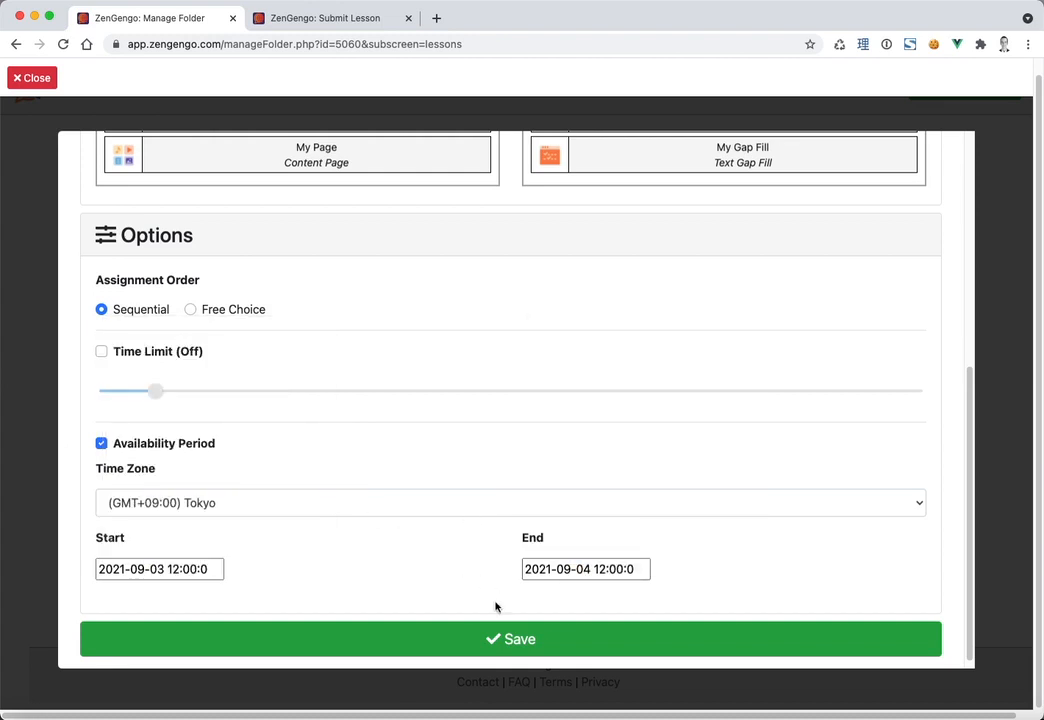
{"action": "left_click", "coordinate": [480, 628]}
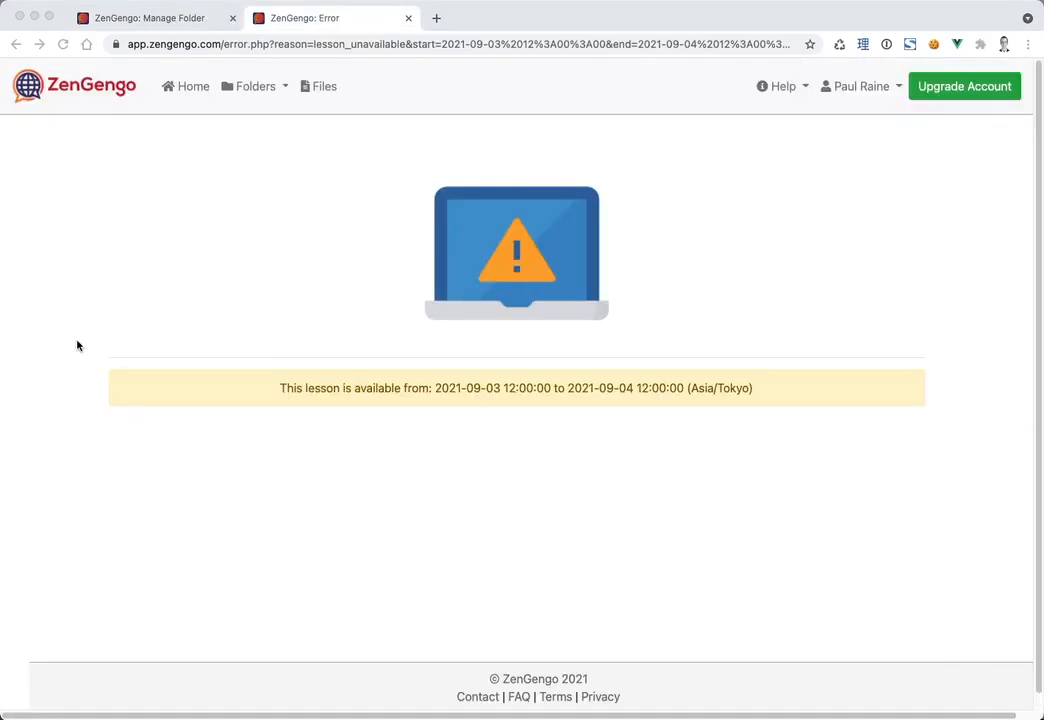
Read the availability notice in the student view and close the lesson editor in the My Class folder.
{"action": "left_click", "coordinate": [82, 340]}
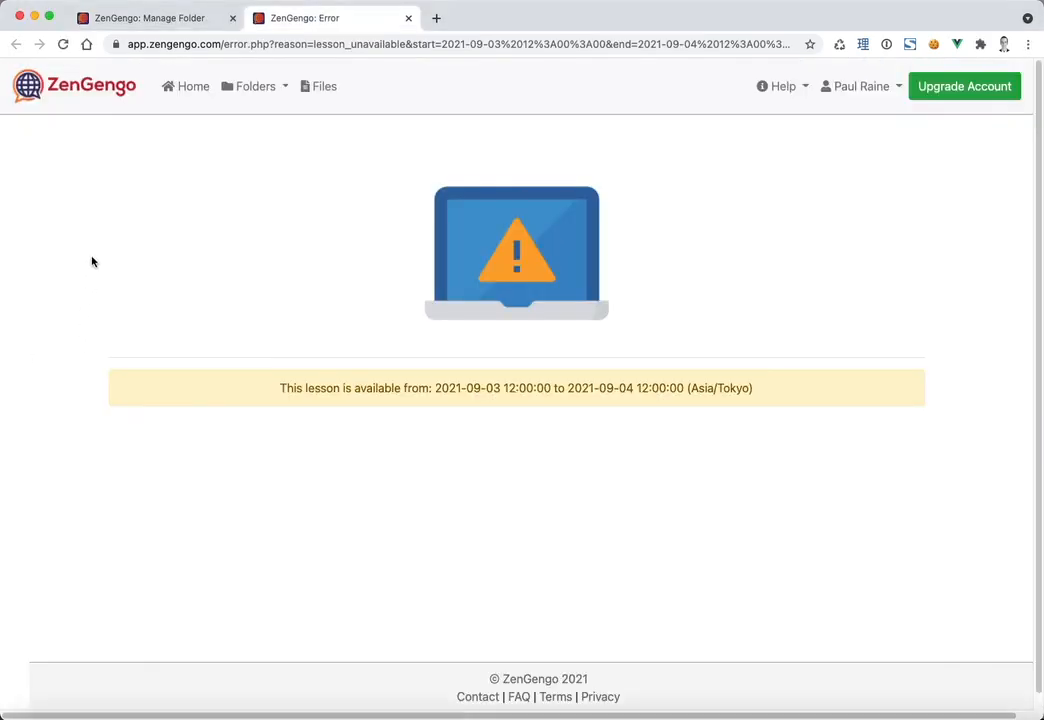
{"action": "left_click_drag", "start_coordinate": [174, 387], "coordinate": [865, 394]}
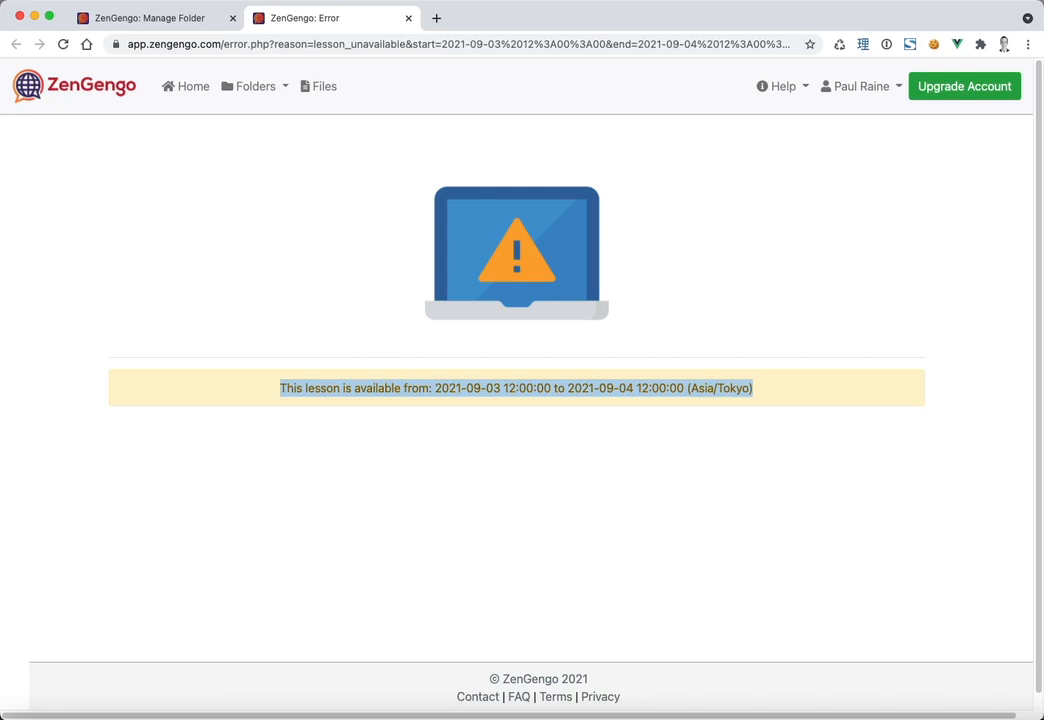
{"action": "key", "text": "ctrl+shift+Tab"}
{"action": "left_click", "coordinate": [70, 360]}
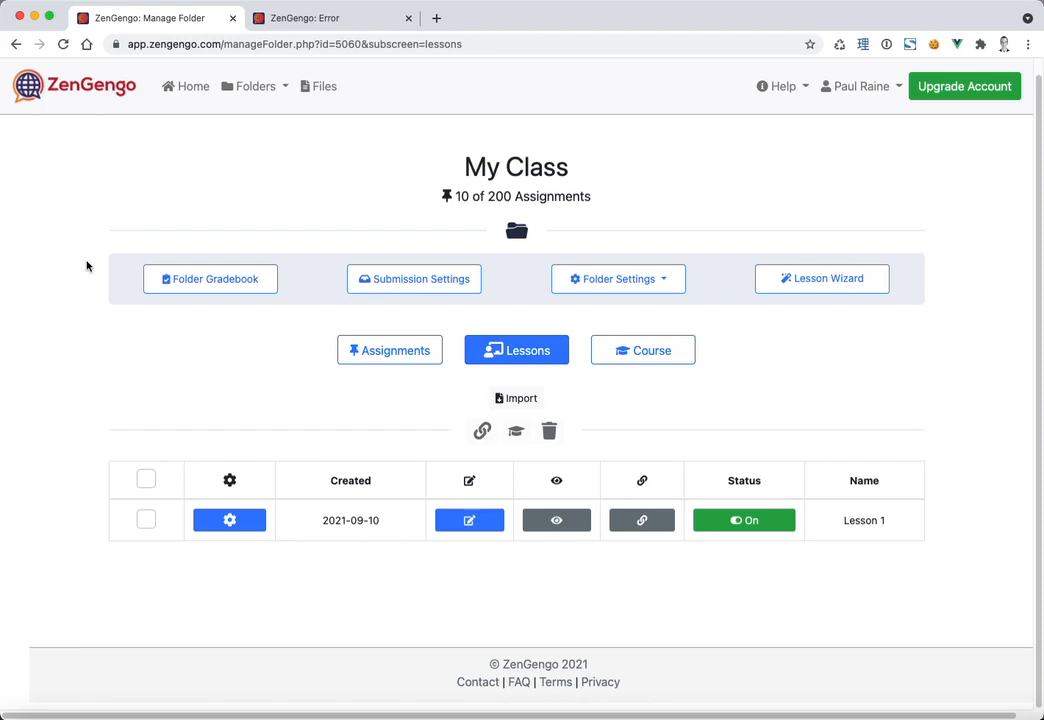
Examine the My Class assignments list for the lesson each assignment belongs to, comparing it with the folder's lessons list.
{"action": "left_click", "coordinate": [399, 356]}
{"action": "scroll", "coordinate": [100, 508], "scroll_direction": "down", "scroll_amount": 3}
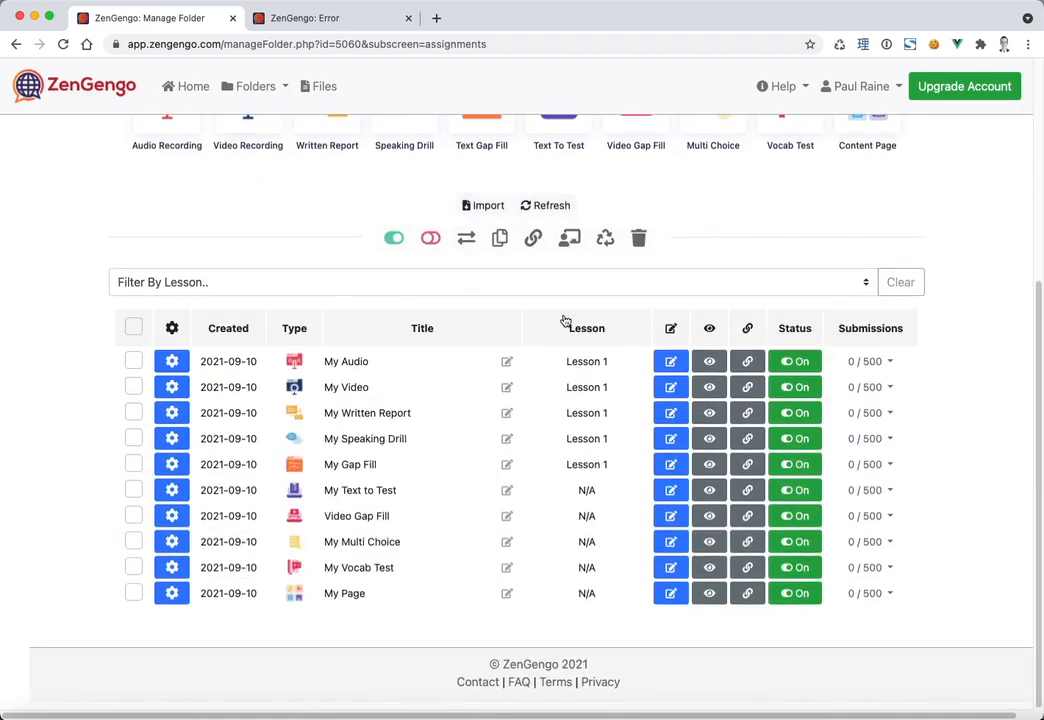
{"action": "scroll", "coordinate": [250, 490], "scroll_direction": "up", "scroll_amount": 3}
{"action": "left_click", "coordinate": [485, 368]}
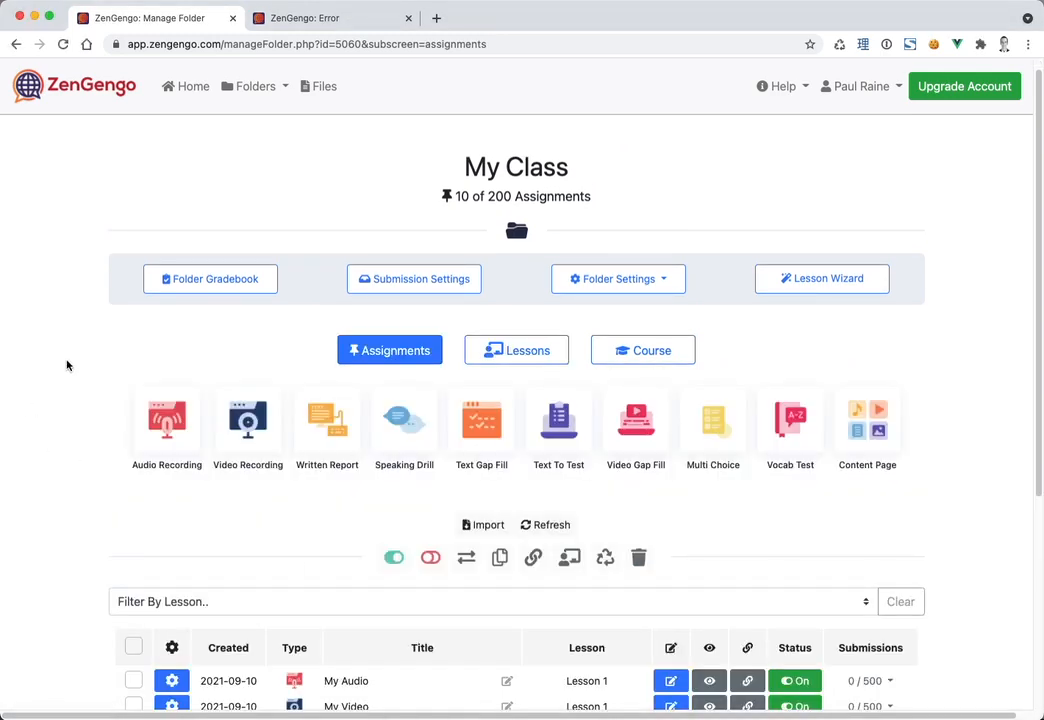
{"action": "left_click", "coordinate": [519, 365]}
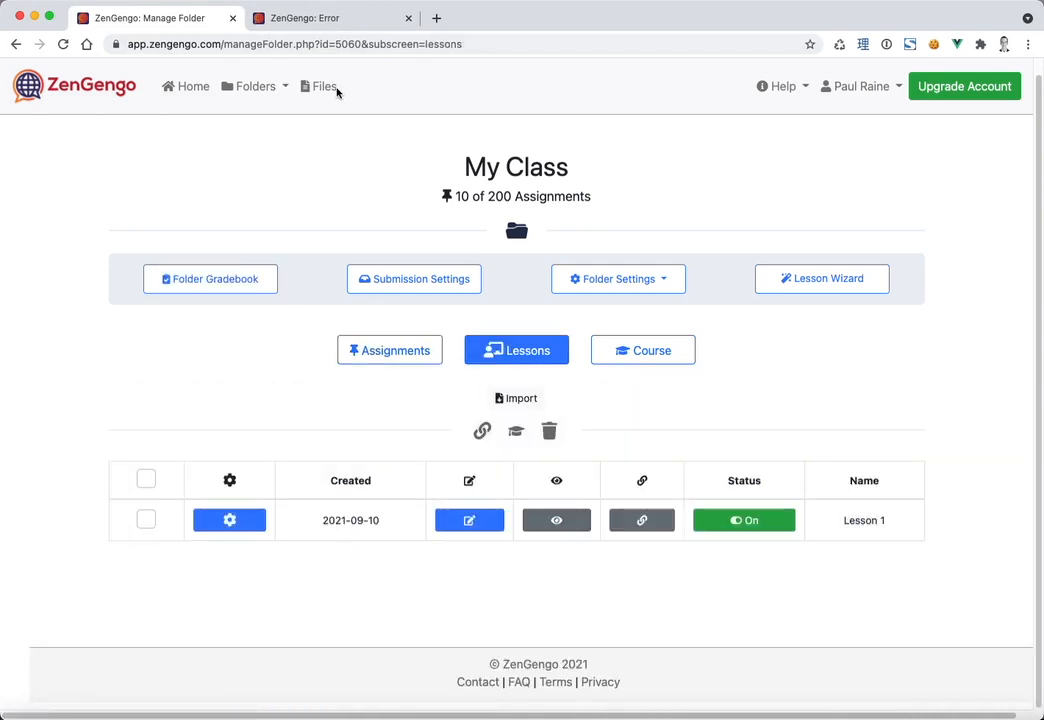
{"action": "left_click", "coordinate": [390, 350]}
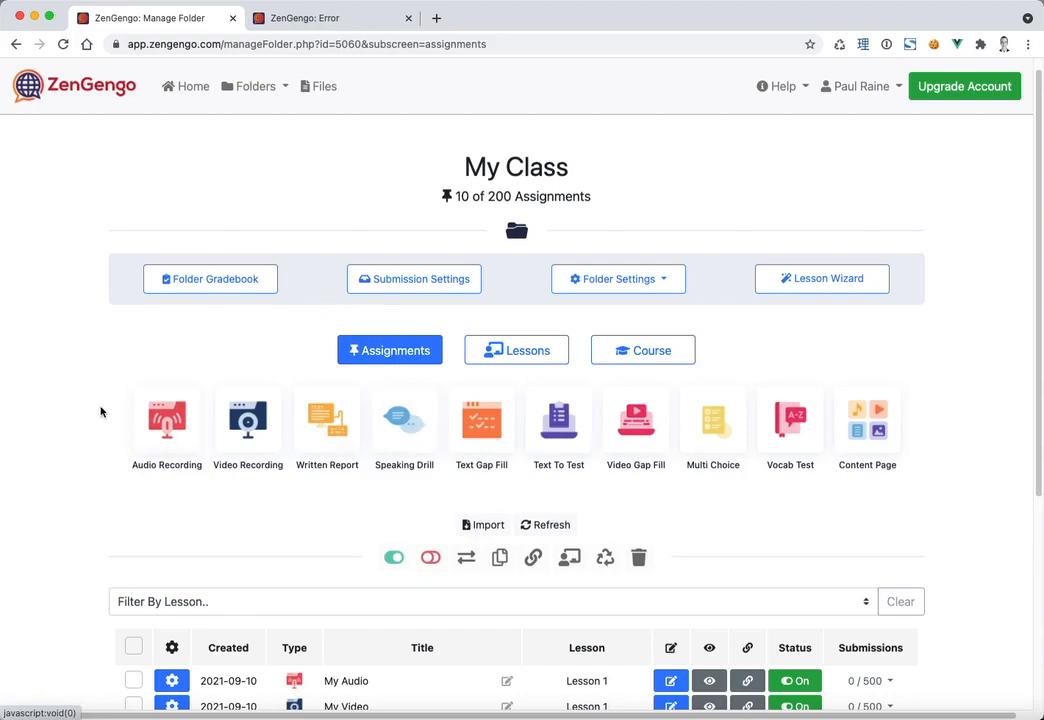
{"action": "scroll", "coordinate": [104, 484], "scroll_direction": "down", "scroll_amount": 5}
{"action": "scroll", "coordinate": [104, 484], "scroll_direction": "up", "scroll_amount": 4}
{"action": "scroll", "coordinate": [104, 484], "scroll_direction": "down", "scroll_amount": 2}
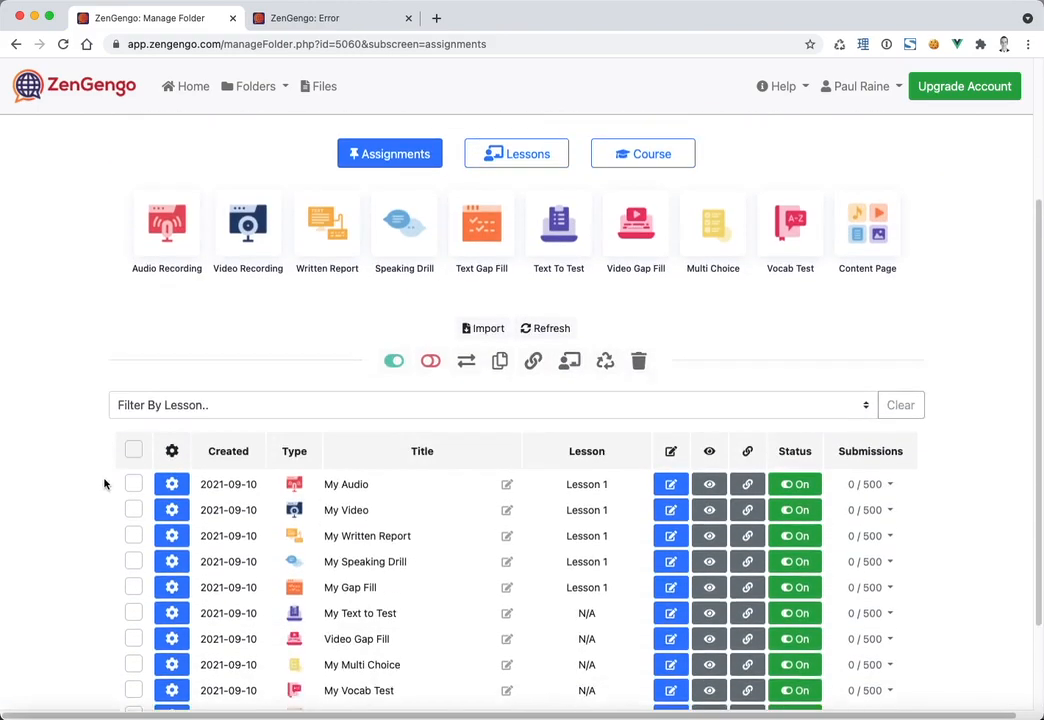
{"action": "scroll", "coordinate": [104, 484], "scroll_direction": "up", "scroll_amount": 1}
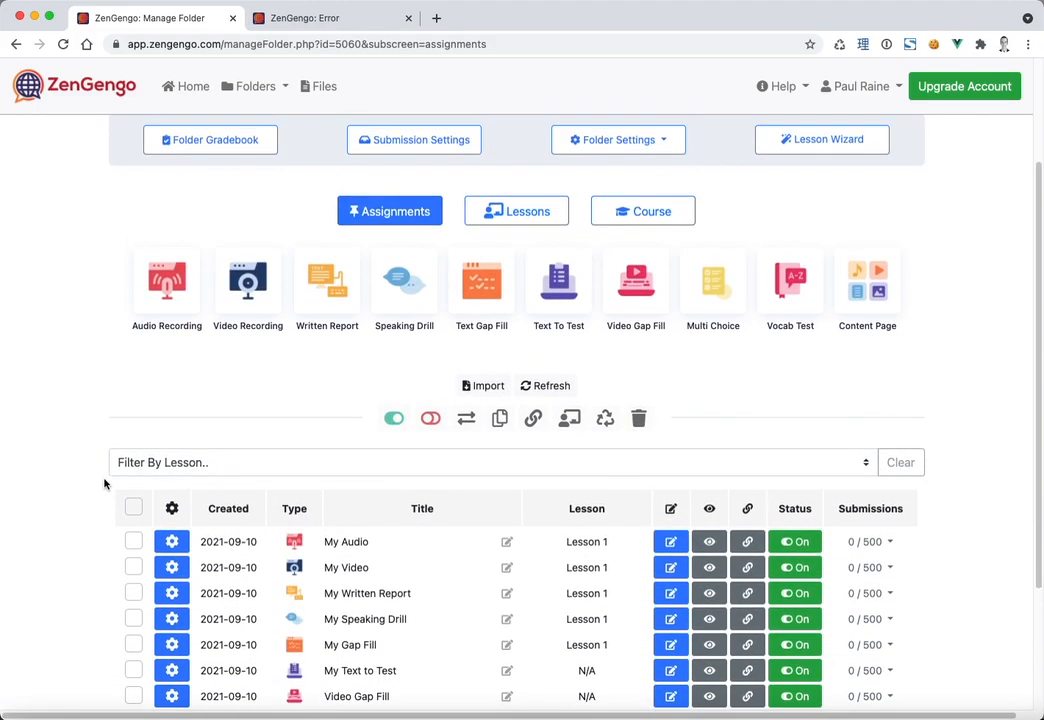
{"action": "scroll", "coordinate": [104, 484], "scroll_direction": "down", "scroll_amount": 2}
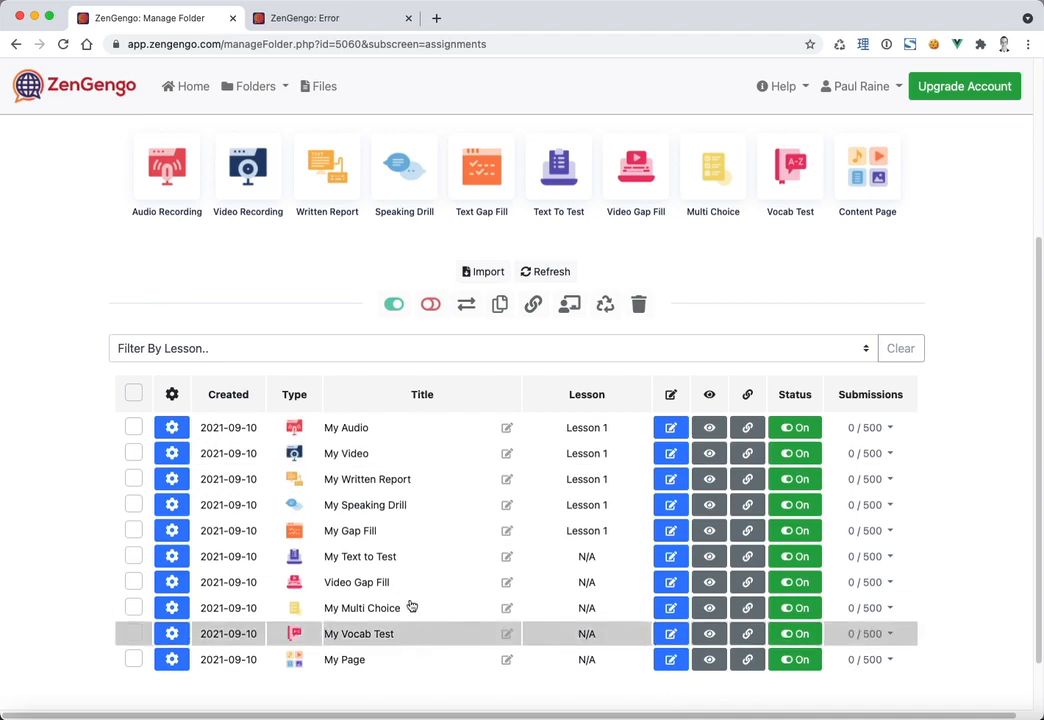
{"action": "scroll", "coordinate": [85, 545], "scroll_direction": "up", "scroll_amount": 3}
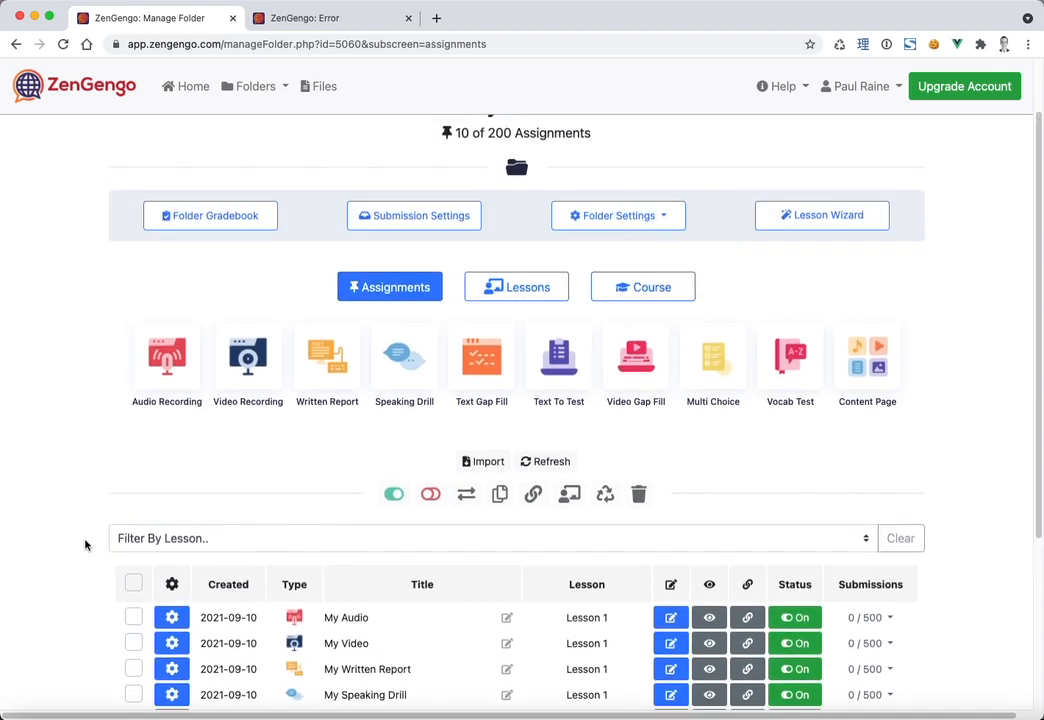
View the gradebook of Lesson 1 from the lessons list and close it after checking the submission and score columns.
{"action": "left_click", "coordinate": [489, 367]}
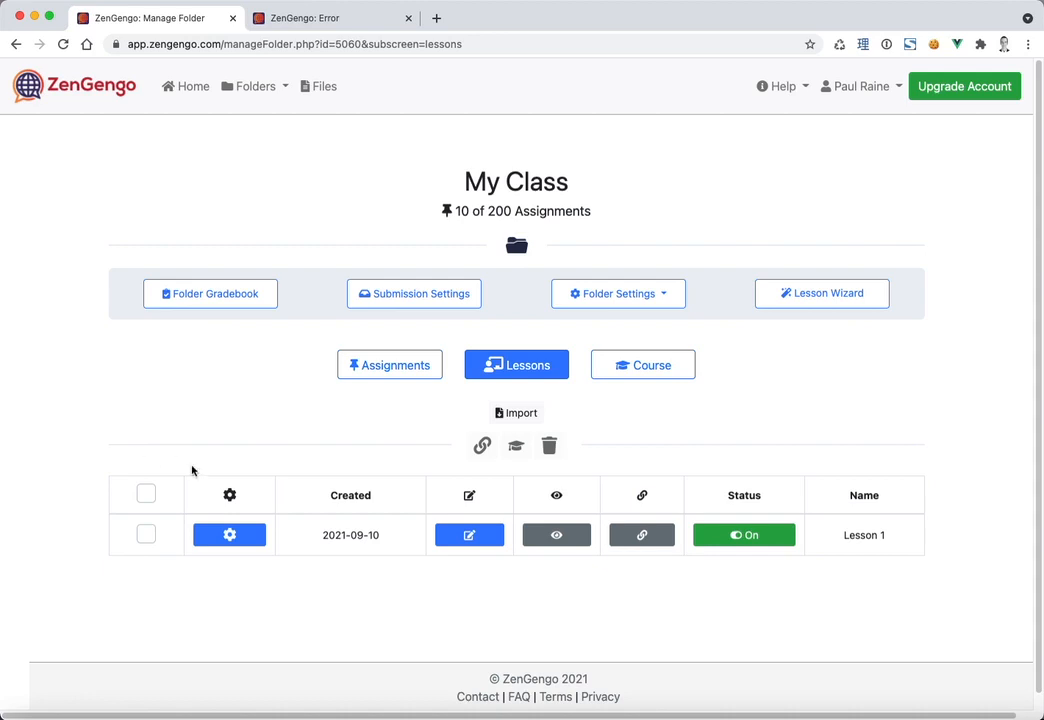
{"action": "left_click", "coordinate": [231, 536]}
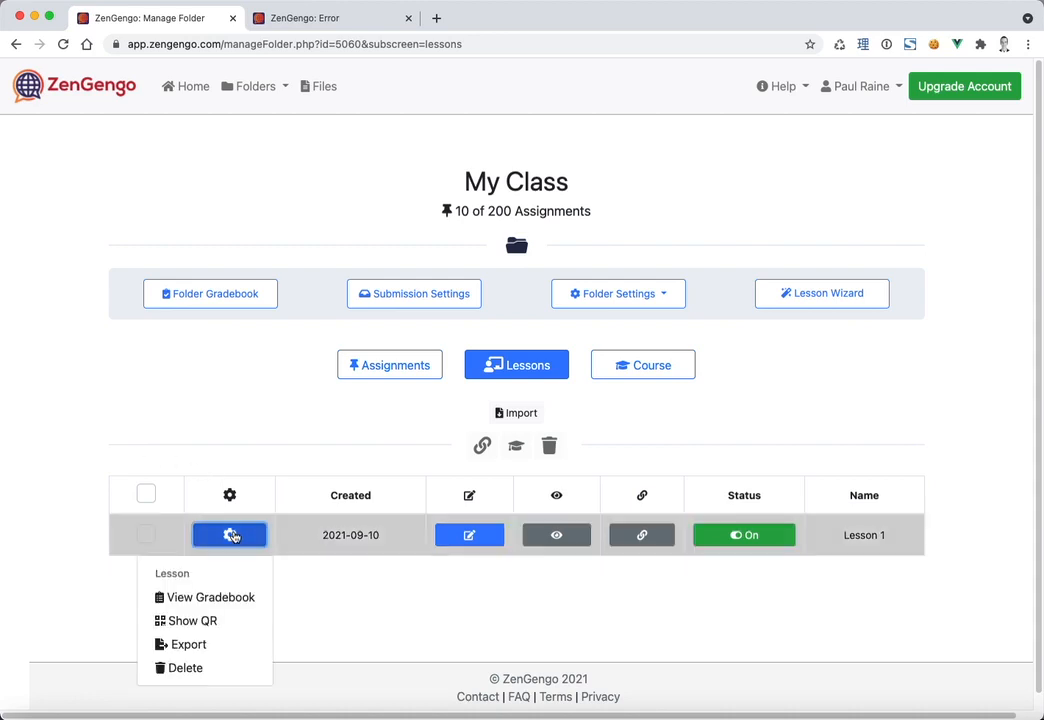
{"action": "left_click", "coordinate": [217, 601]}
{"action": "left_click_drag", "start_coordinate": [190, 635], "coordinate": [133, 629]}
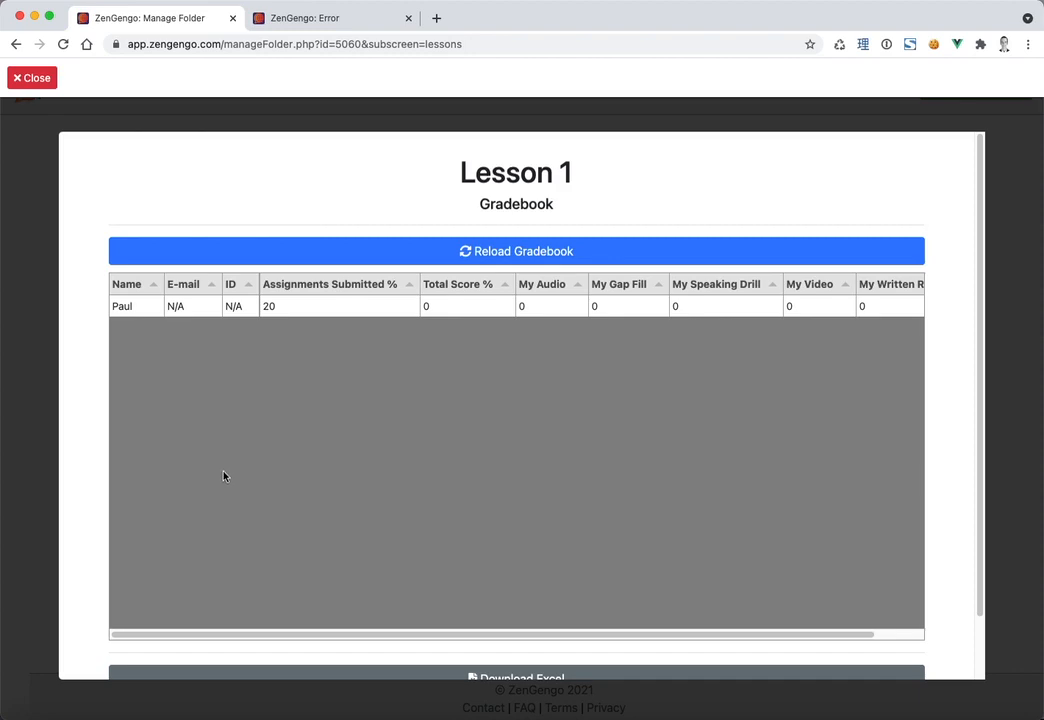
{"action": "left_click", "coordinate": [55, 320]}
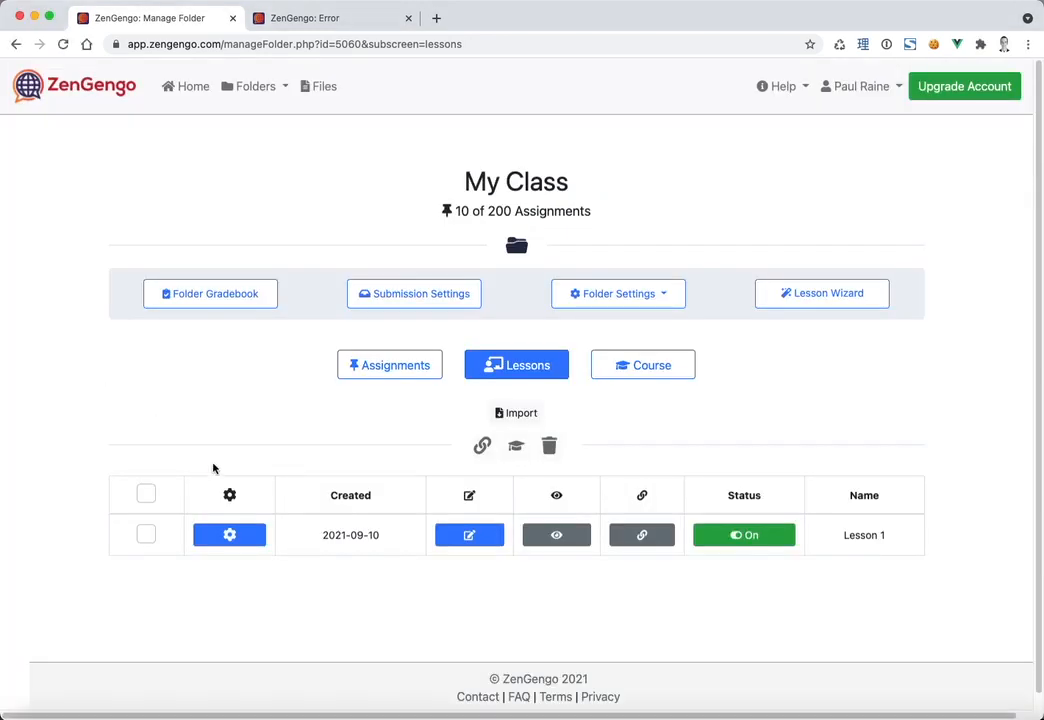
Show the QR code and short link for Lesson 1 and dismiss the information dialog.
{"action": "left_click", "coordinate": [245, 537]}
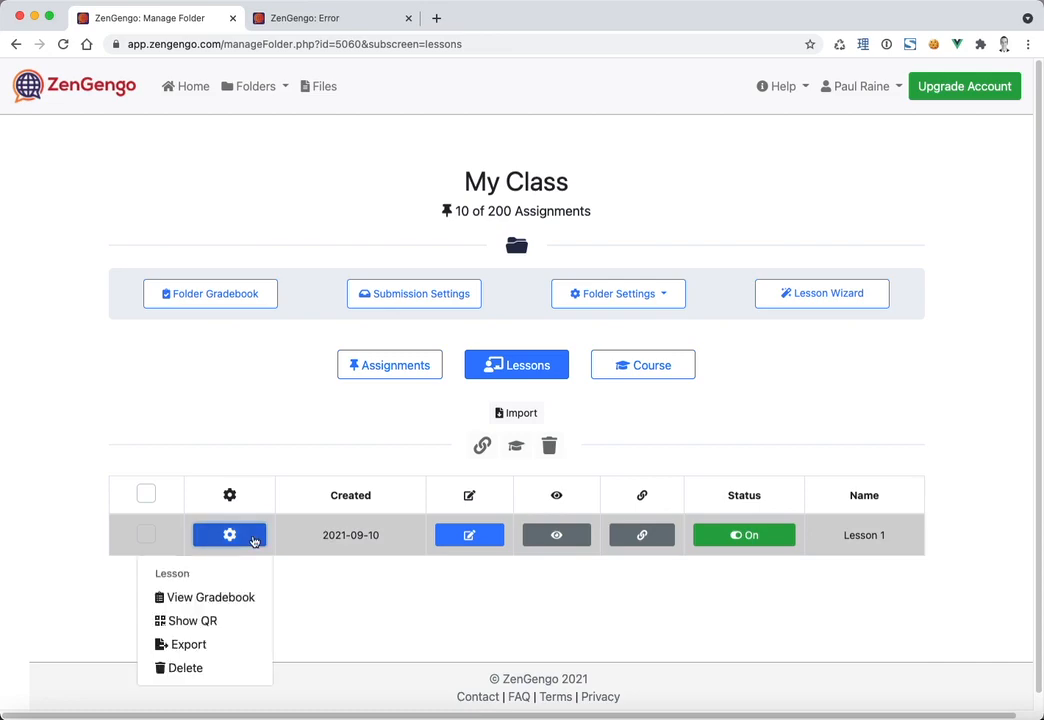
{"action": "left_click", "coordinate": [231, 620]}
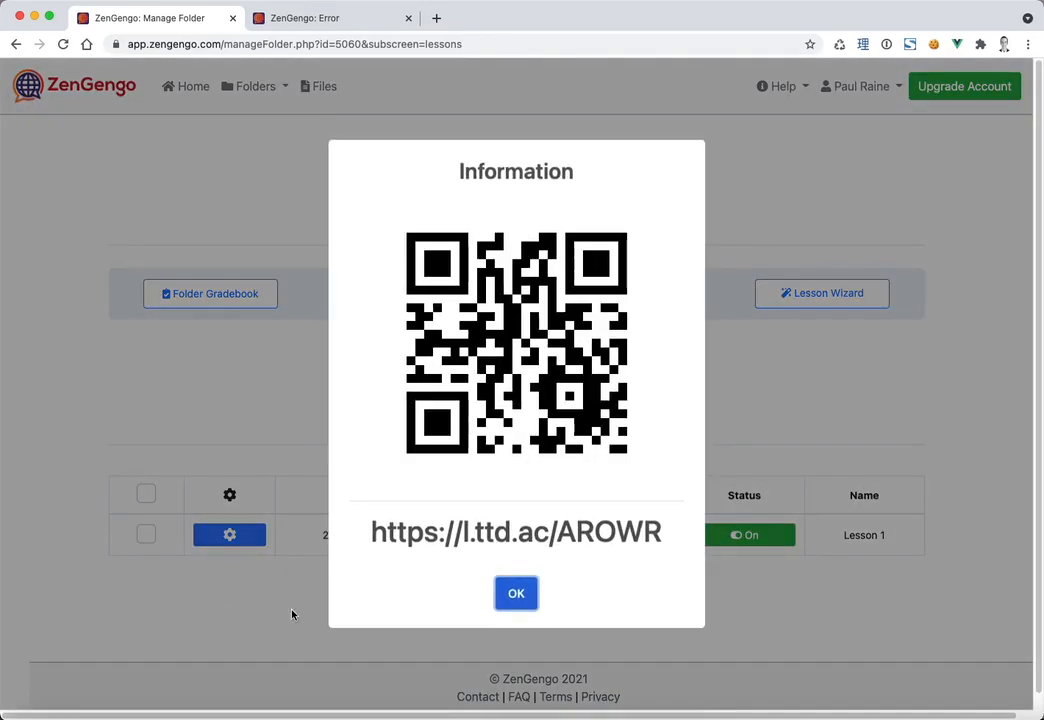
{"action": "left_click", "coordinate": [516, 596]}
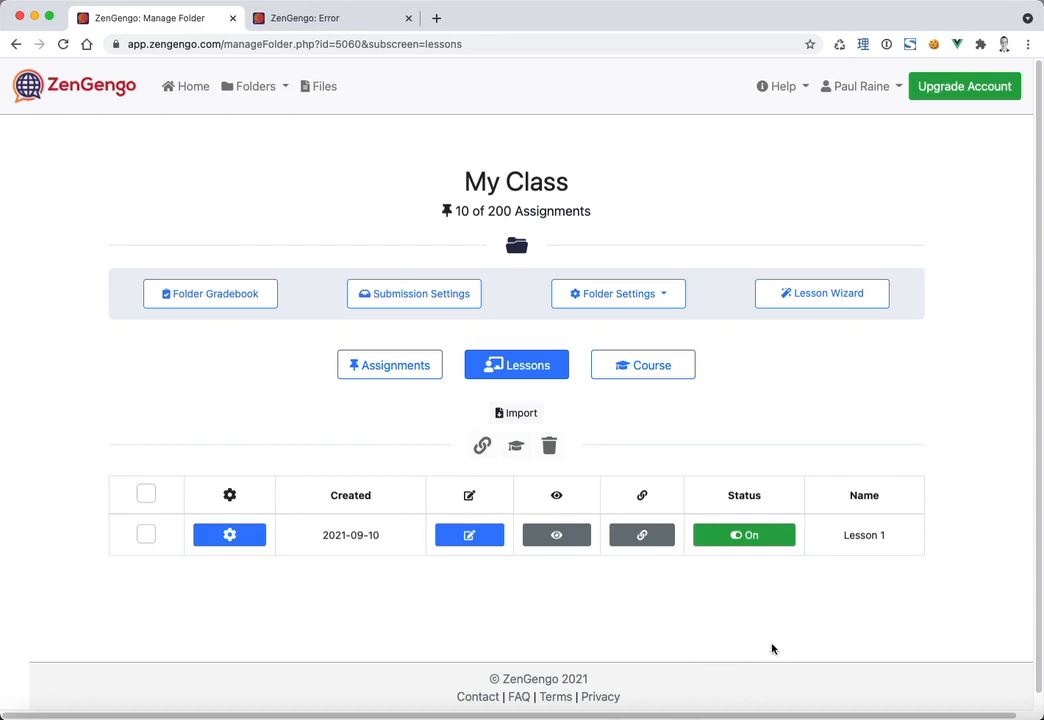
Switch the status of Lesson 1 to Off and check the effect in the student view before returning to the lessons list.
{"action": "left_click", "coordinate": [762, 547]}
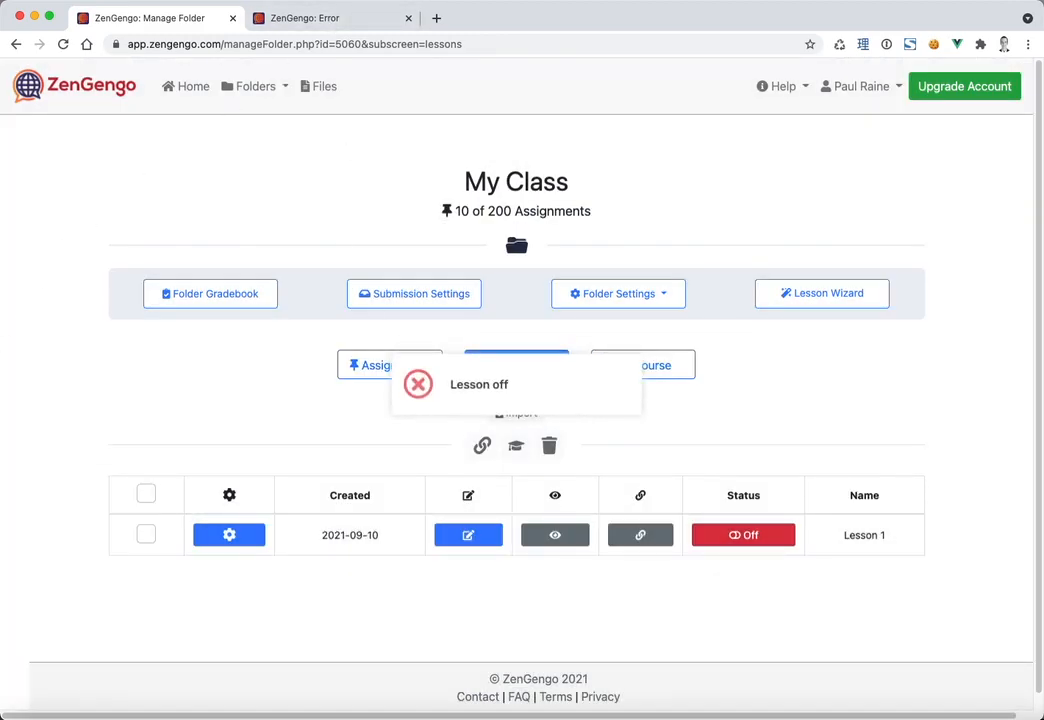
{"action": "key", "text": "ctrl+Tab"}
{"action": "left_click", "coordinate": [126, 290]}
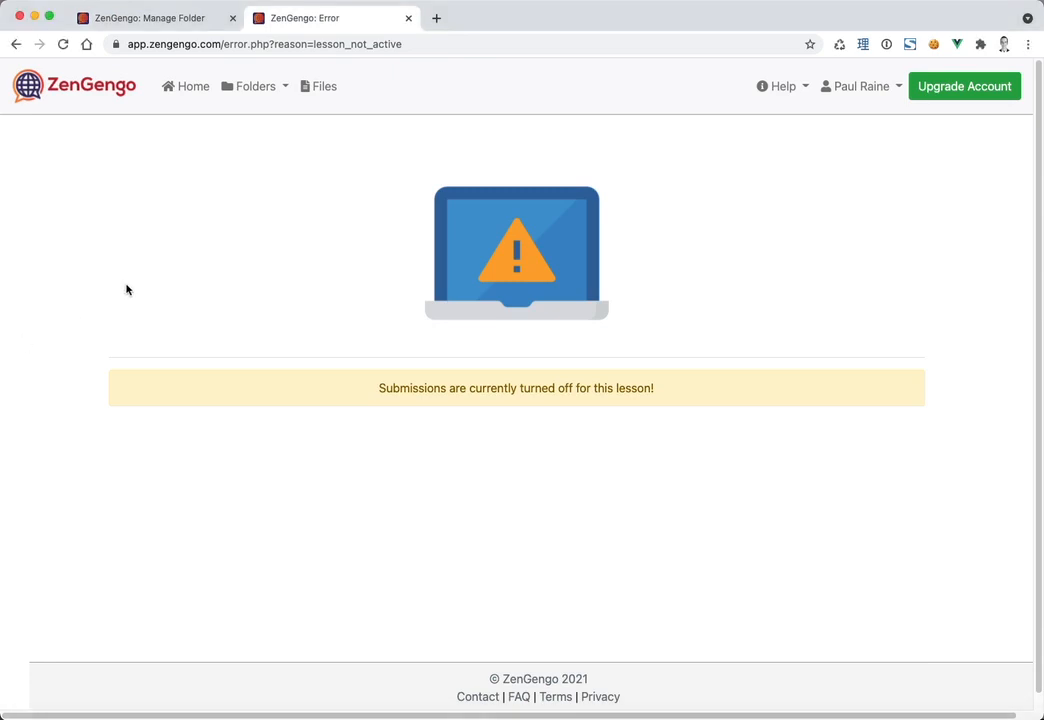
{"action": "left_click_drag", "start_coordinate": [654, 388], "coordinate": [304, 399]}
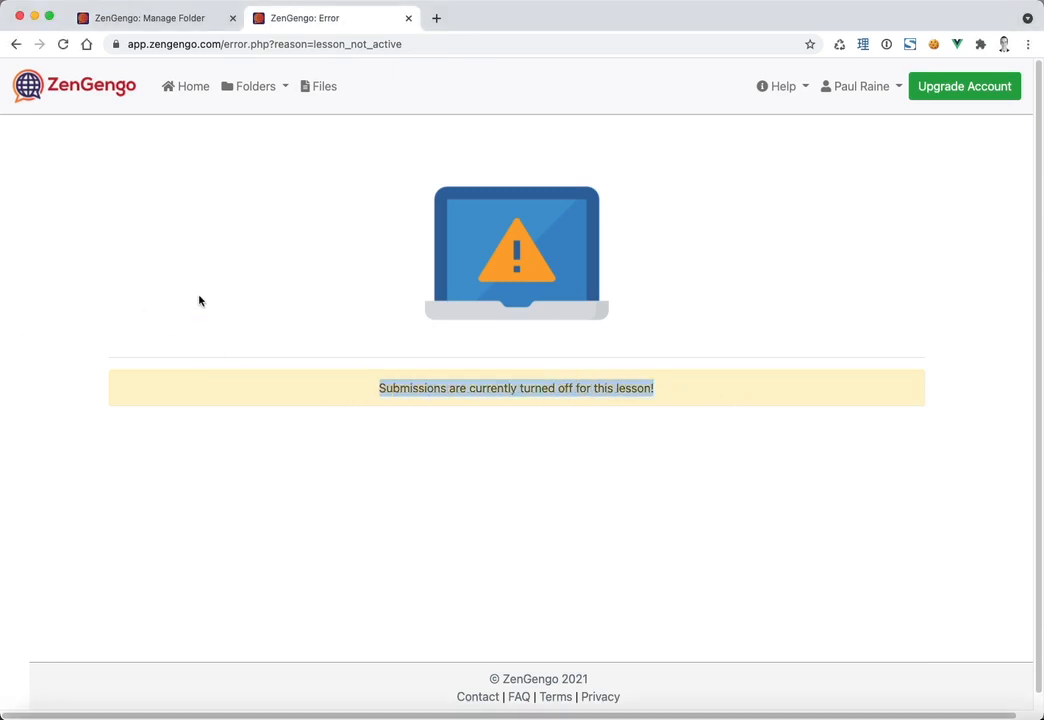
{"action": "left_click", "coordinate": [140, 24]}
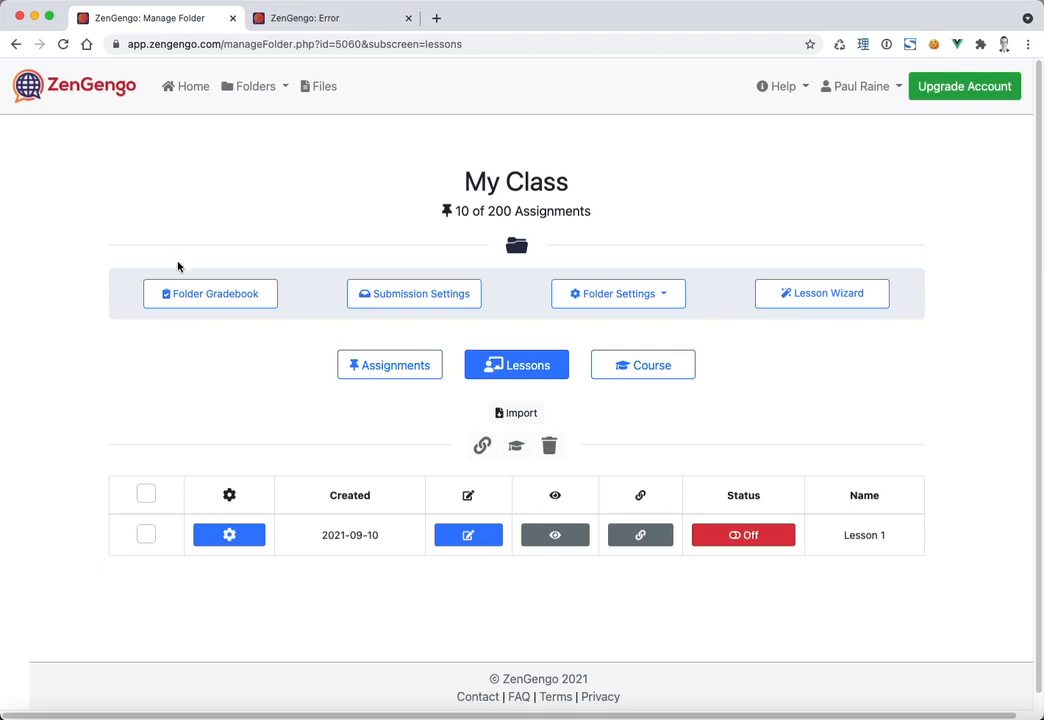